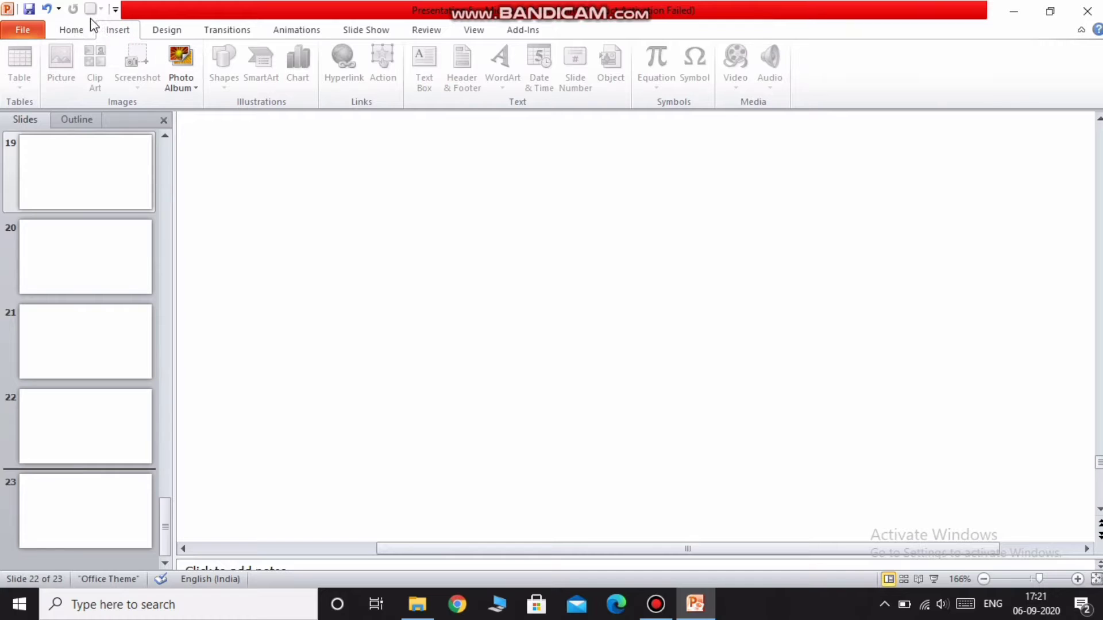
Draw a rectangle with rounded top corners on slide 22, increase the corner rounding, and size it to about 2.4 by 8 cm.
click(71, 30)
click(300, 221)
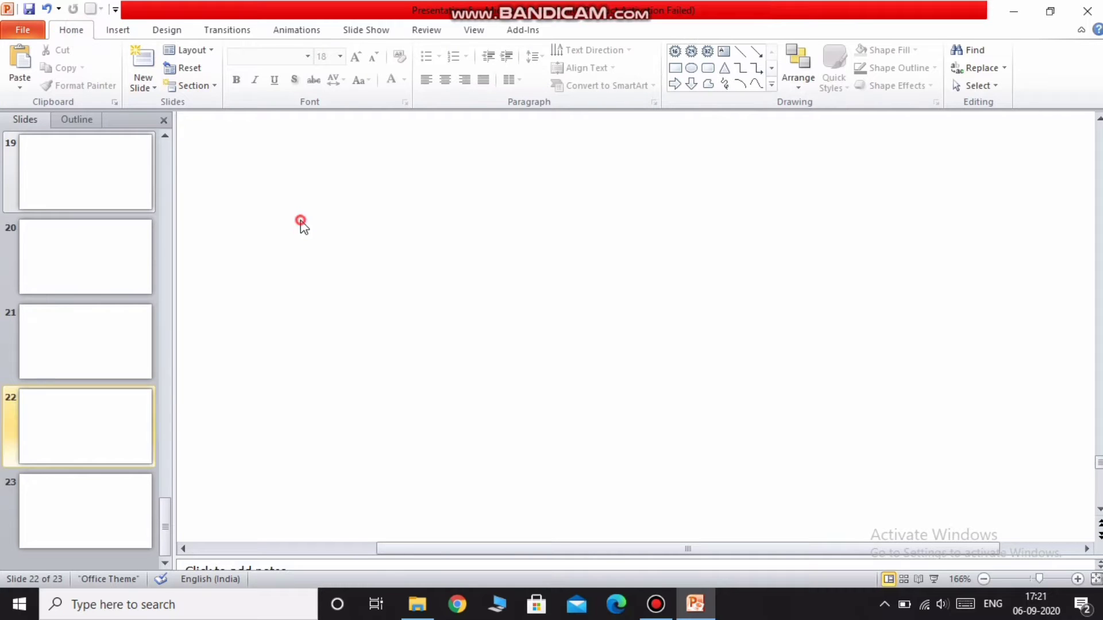
click(118, 30)
click(223, 64)
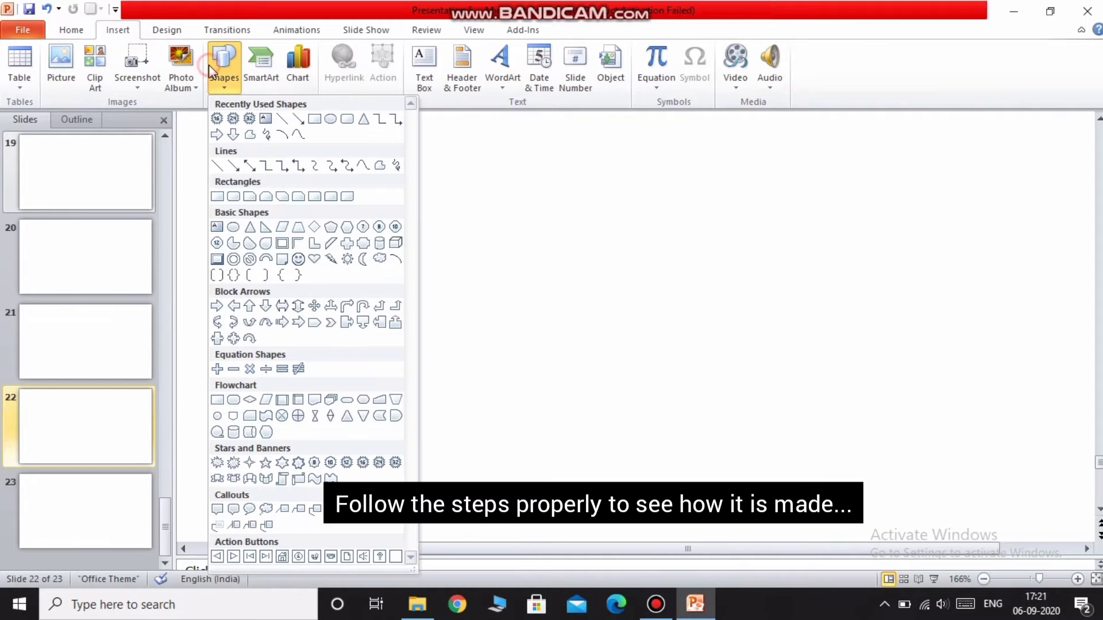
click(330, 197)
mouse_move(321, 277)
mouse_down()
mouse_move(532, 364)
mouse_move(813, 402)
mouse_up()
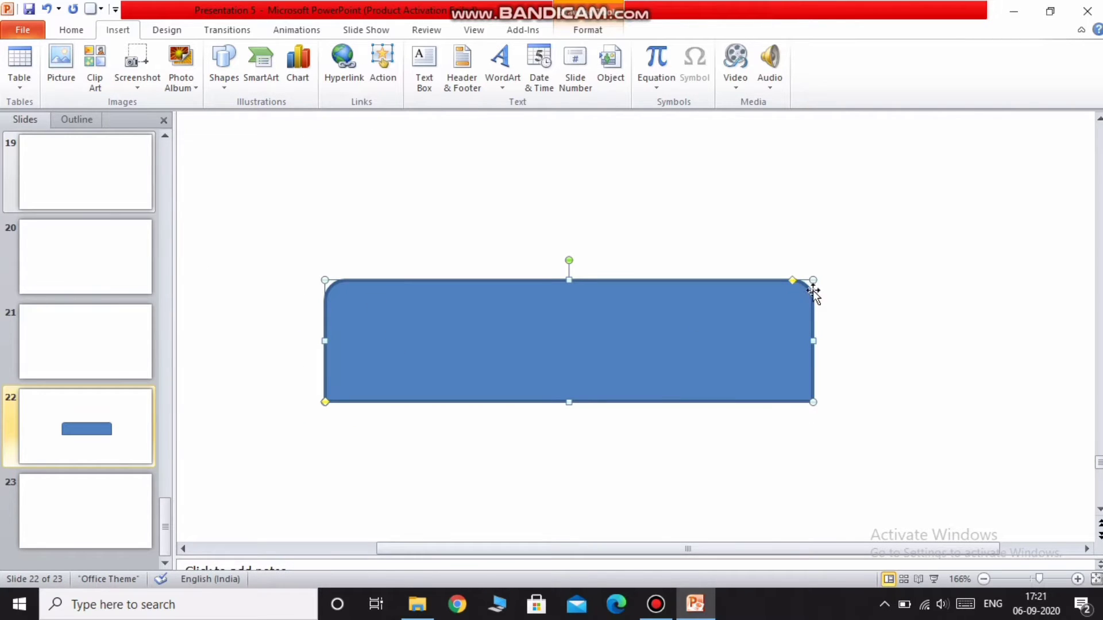
drag(793, 282, 692, 280)
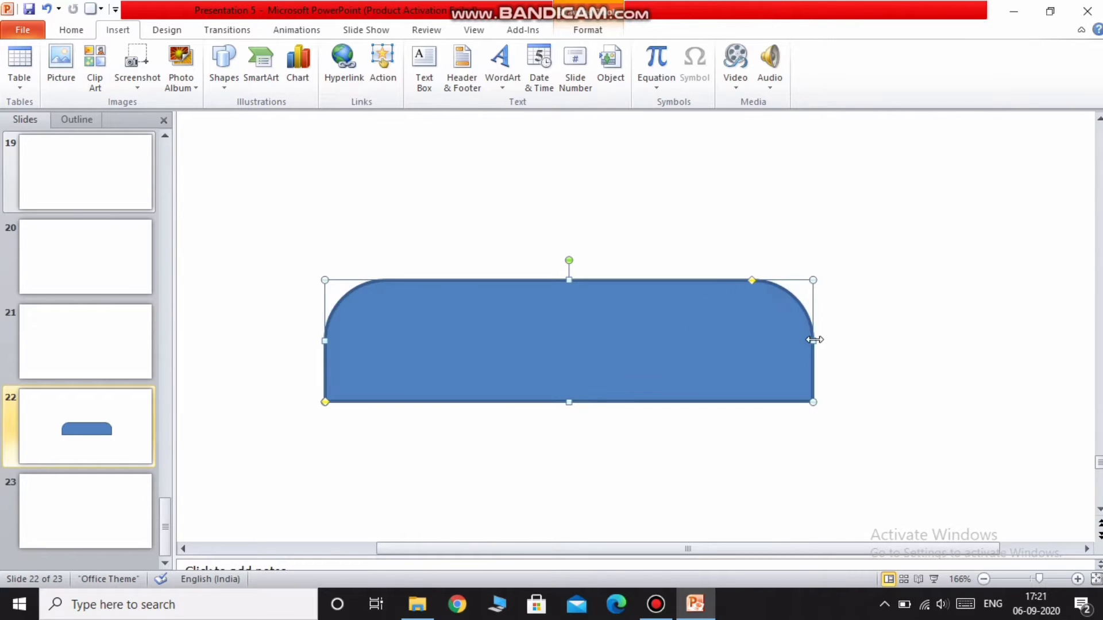
drag(813, 340, 732, 340)
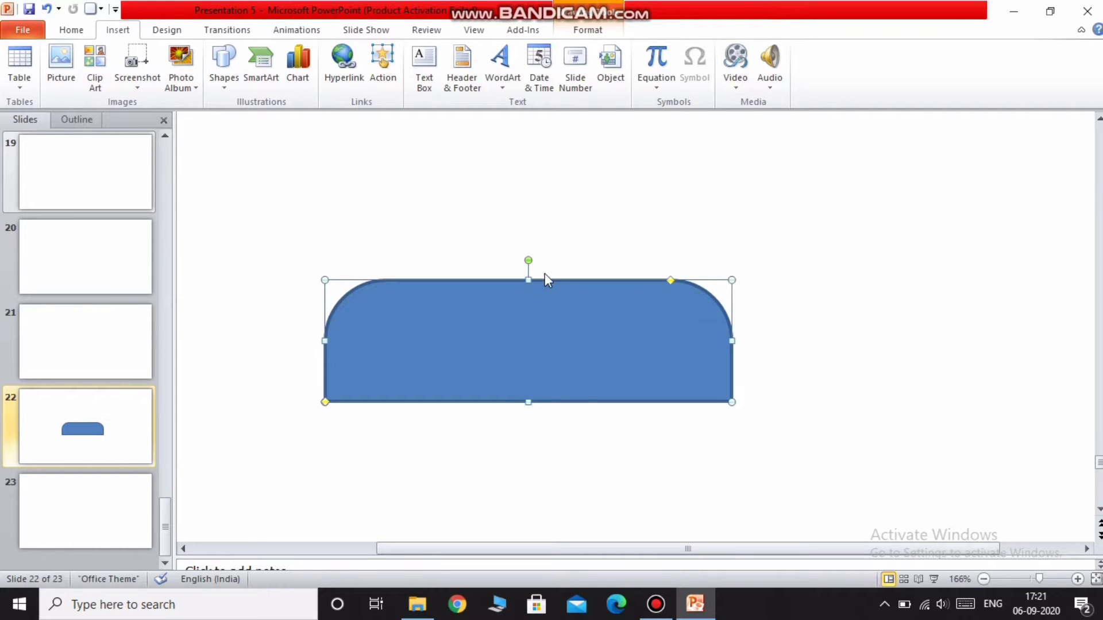
Flip the rounded shape vertically and move it down into the lower part of the slide.
click(587, 29)
click(989, 85)
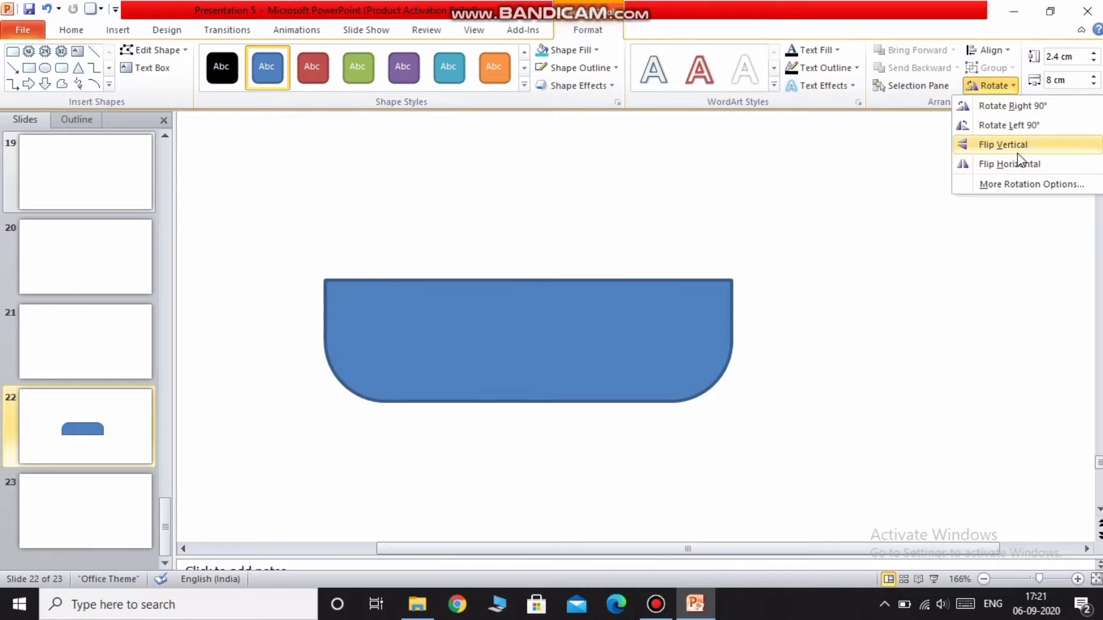
click(1004, 145)
drag(556, 376, 583, 487)
key(Up)
key(Up)
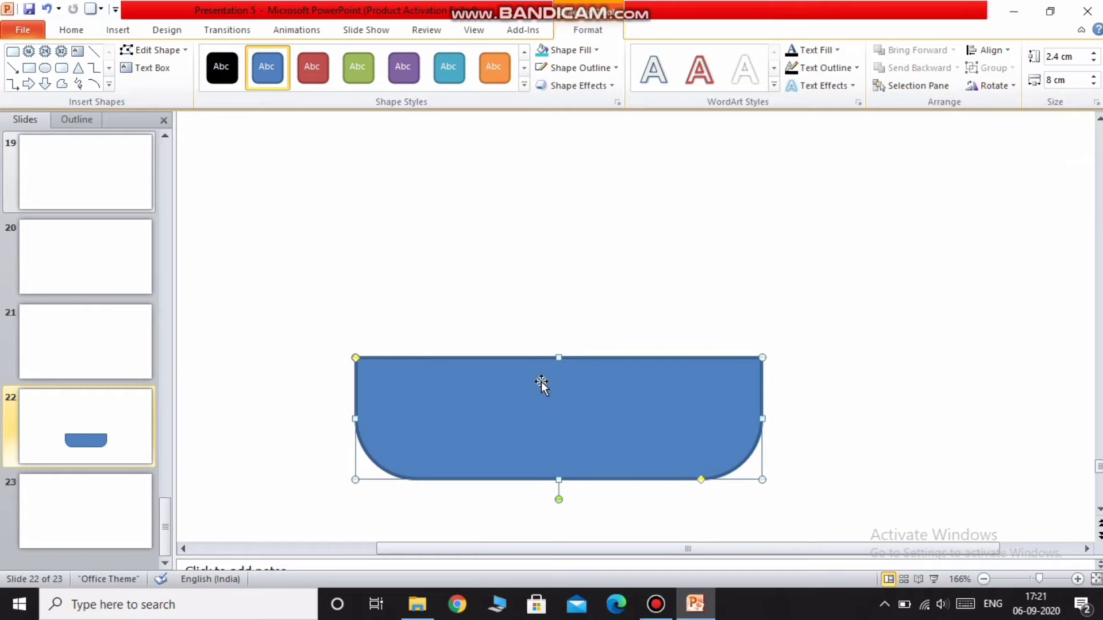
Draw a bar about 0.5 by 8.4 cm with fully rounded ends and lay it over the body's upper edge as a rim.
click(61, 68)
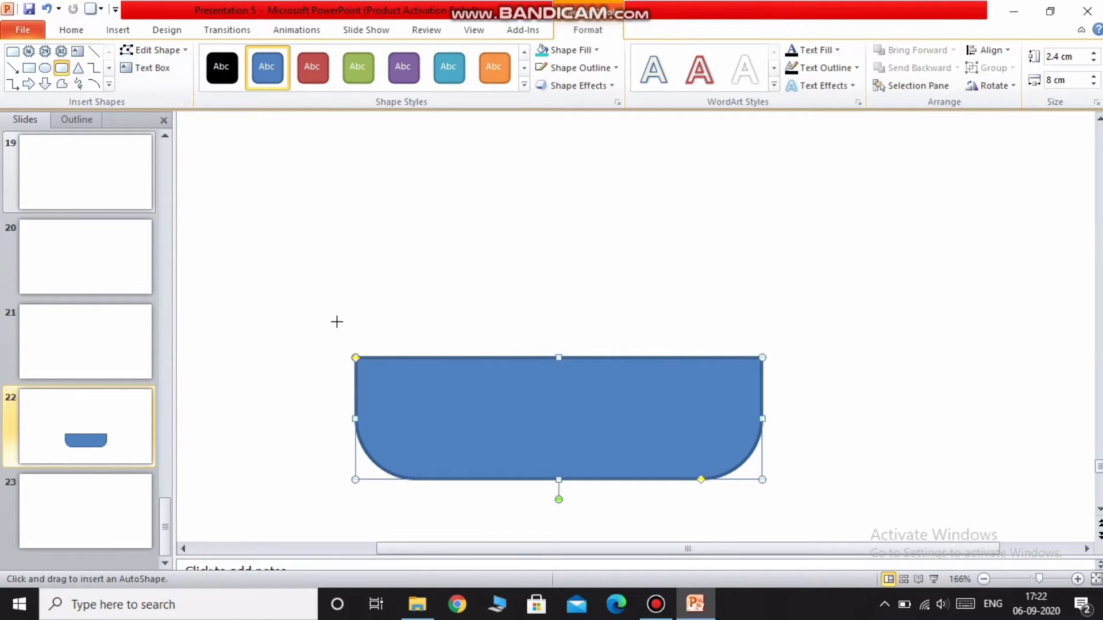
drag(342, 338, 773, 359)
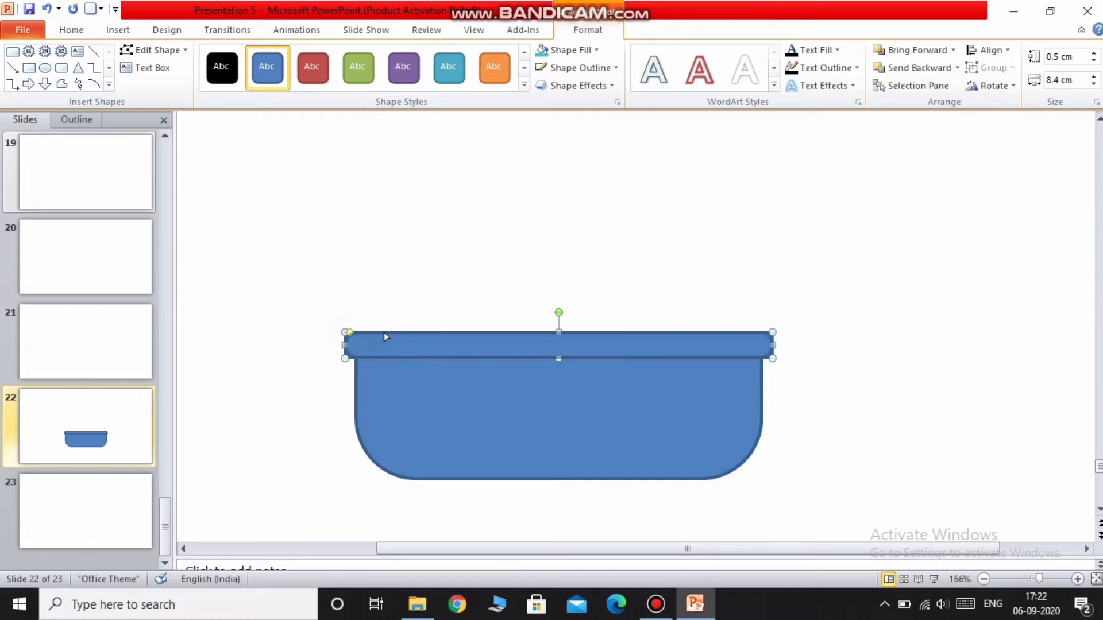
drag(384, 332, 386, 332)
drag(557, 331, 560, 371)
click(557, 362)
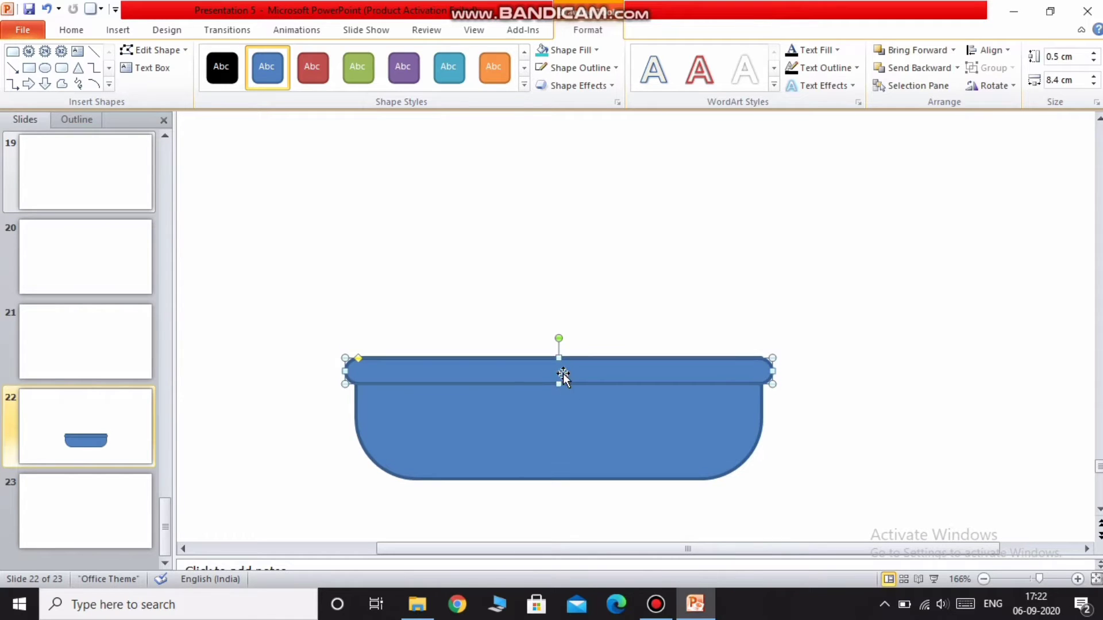
click(566, 326)
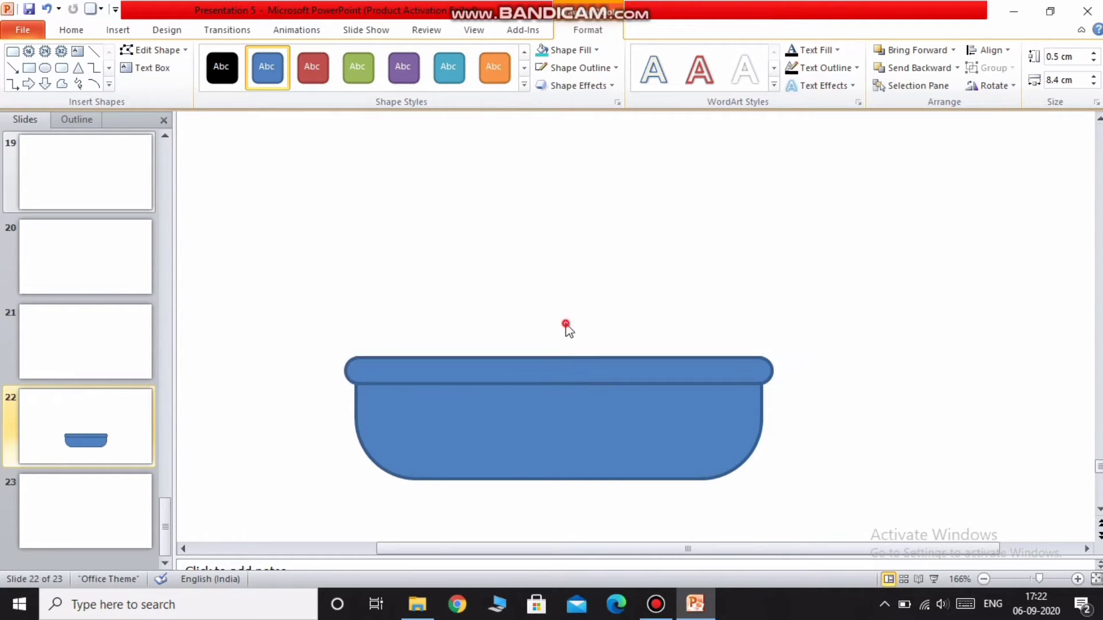
Duplicate the rounded rim bar and stack the copy directly above the original.
click(549, 373)
right_click(552, 370)
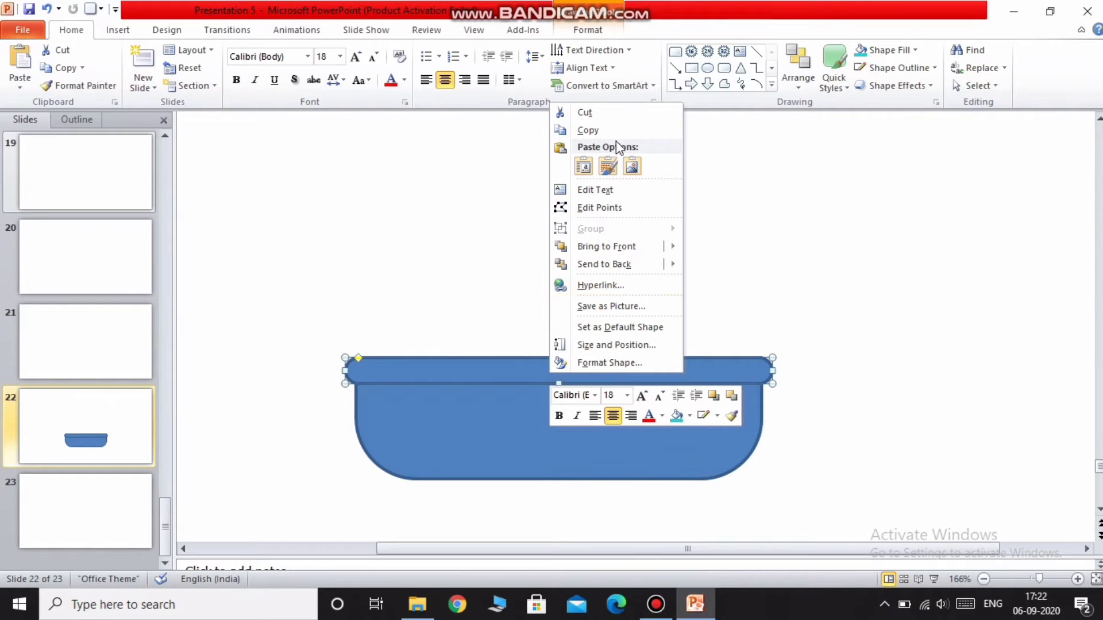
click(622, 131)
right_click(517, 219)
click(553, 286)
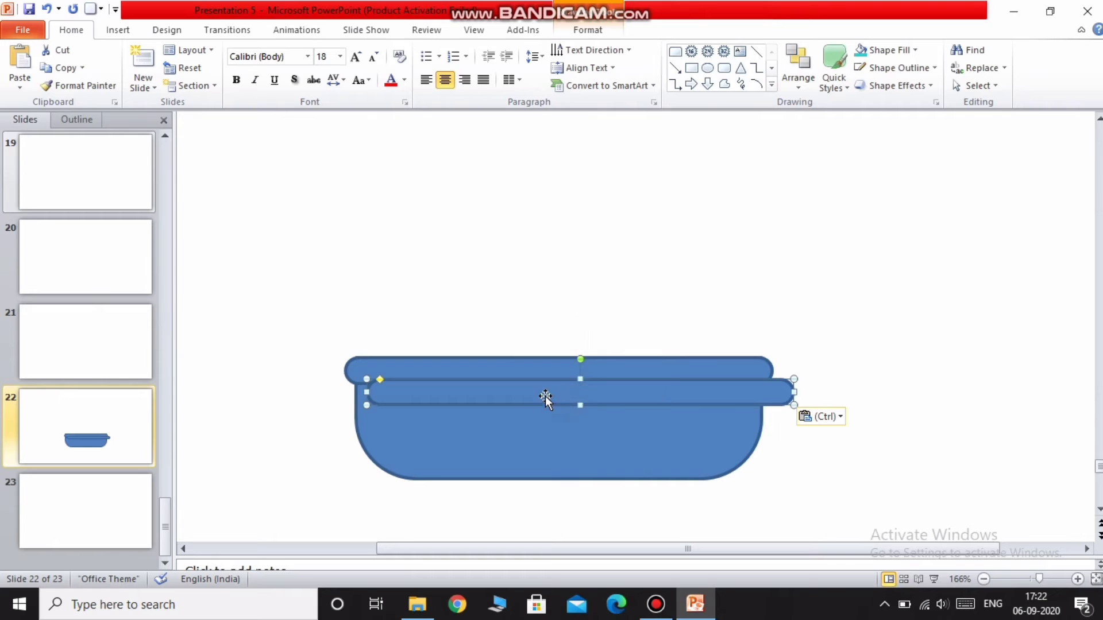
drag(545, 396, 522, 349)
click(526, 270)
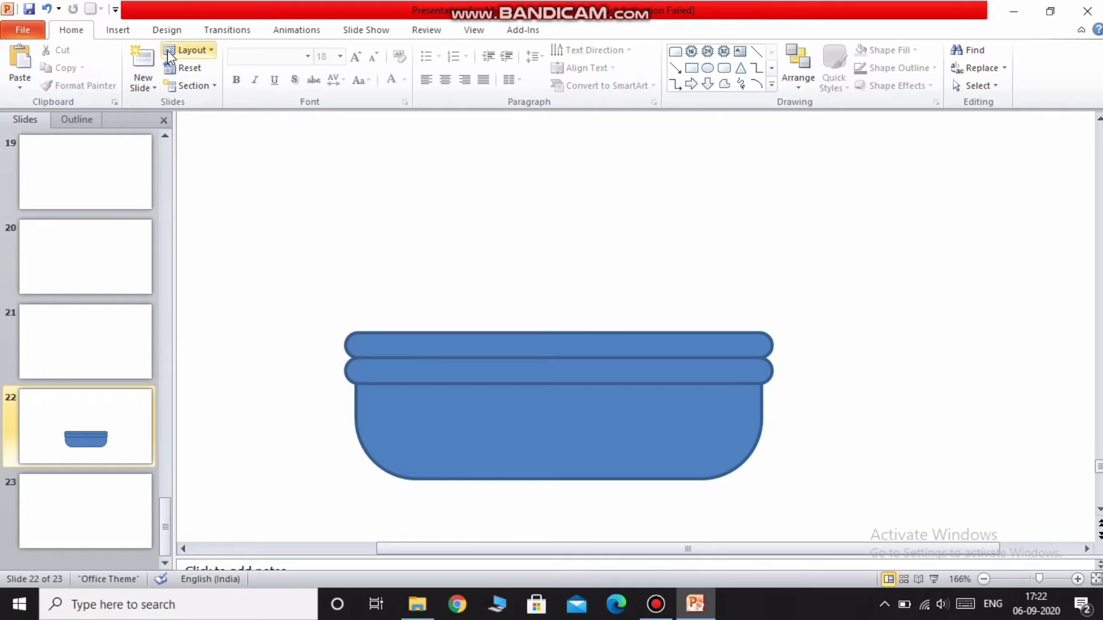
Duplicate the large rounded body shape and move the copy above the two rim bars.
click(475, 464)
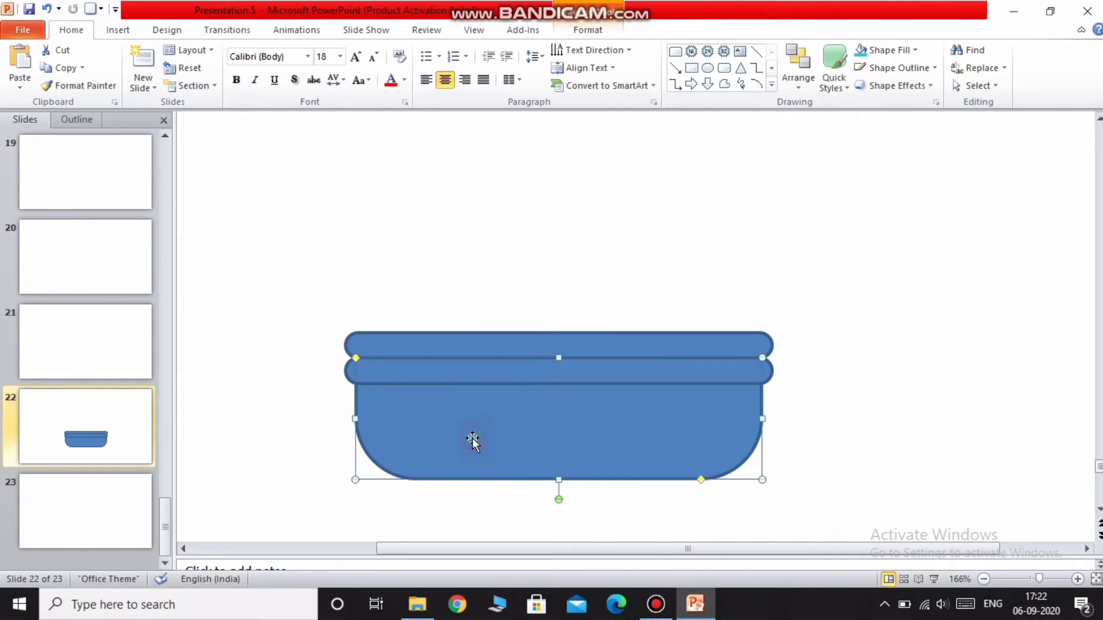
right_click(473, 441)
click(527, 195)
right_click(535, 172)
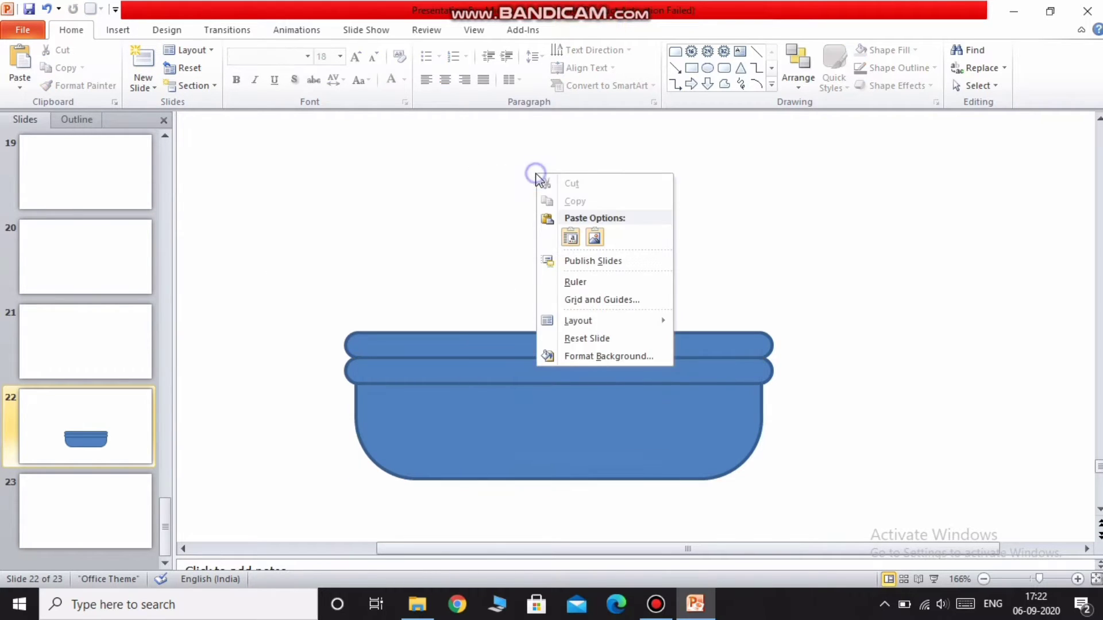
click(568, 232)
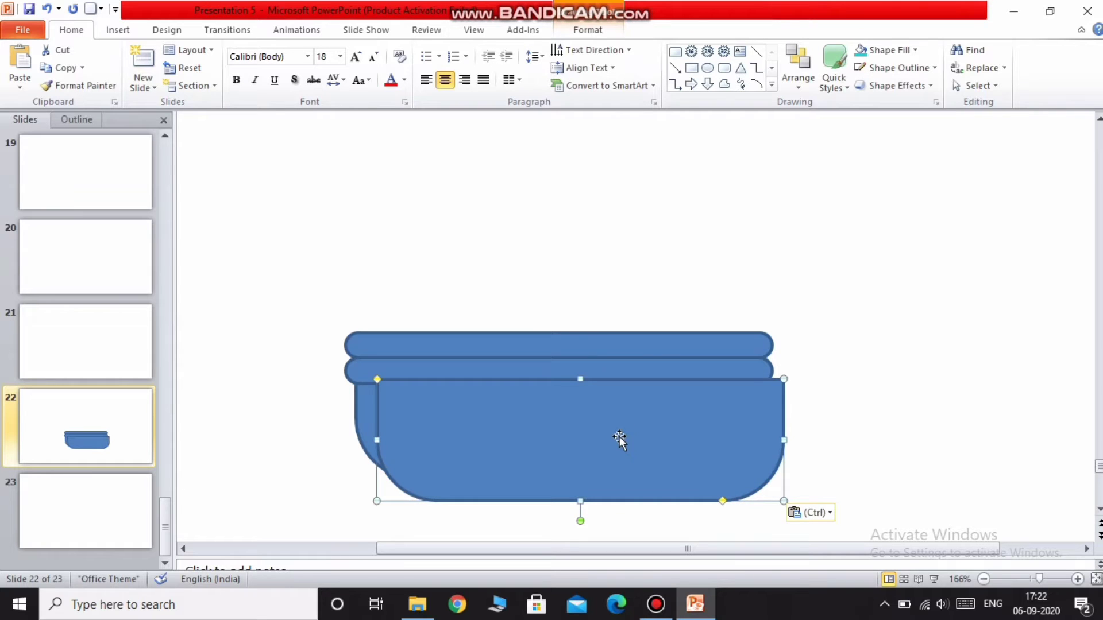
drag(619, 437, 613, 272)
Flip the copied body vertically and align it centred above the rim bars, leaving a gap.
click(586, 29)
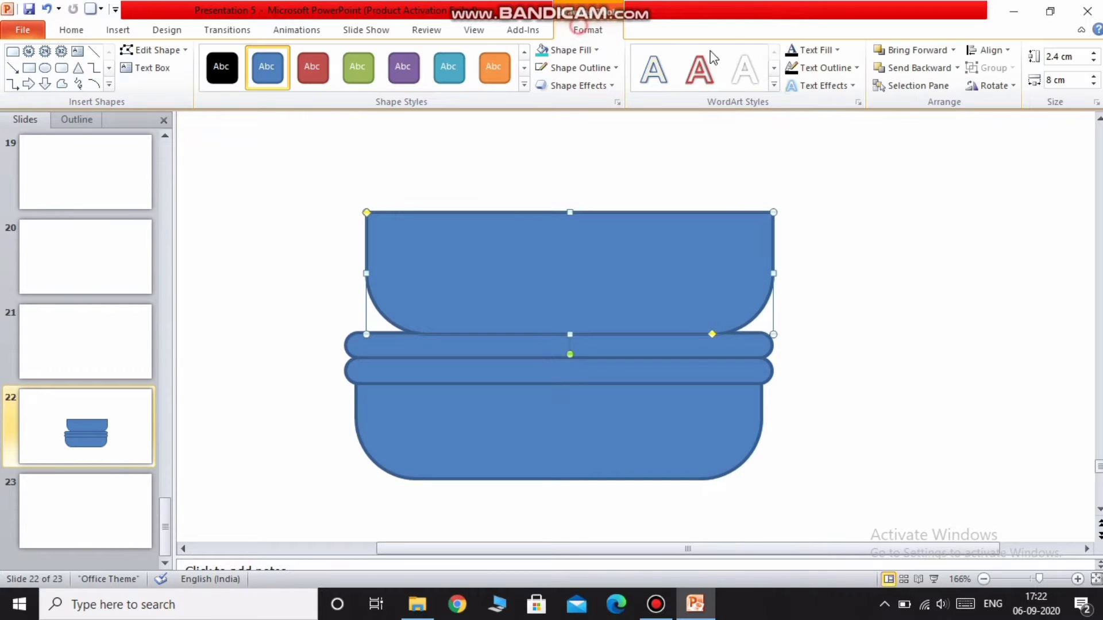
click(990, 85)
click(1006, 144)
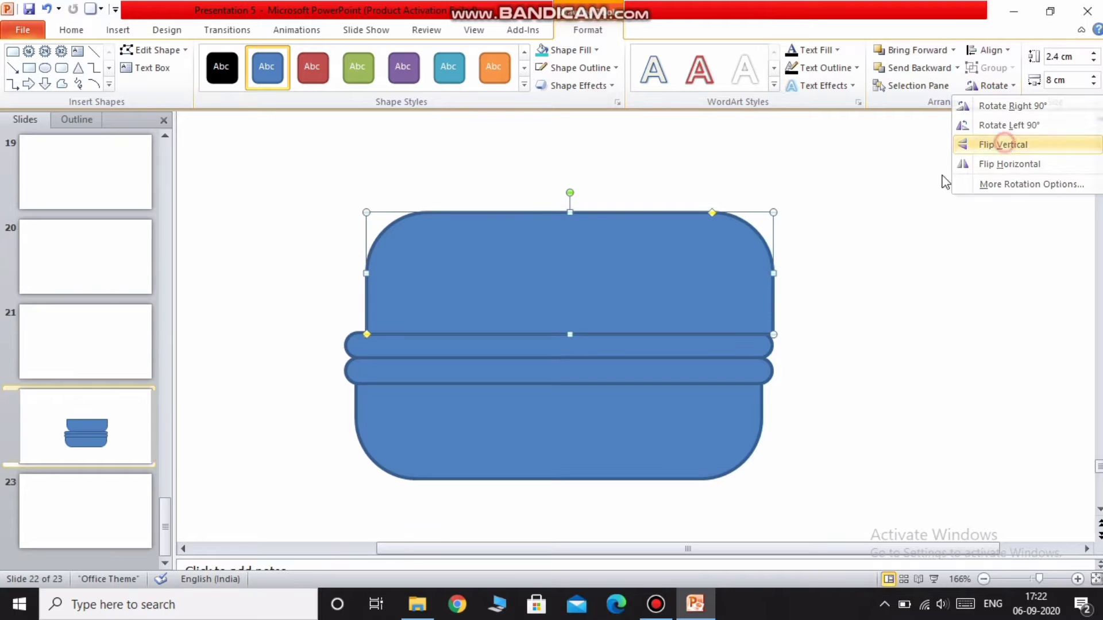
drag(644, 261, 643, 233)
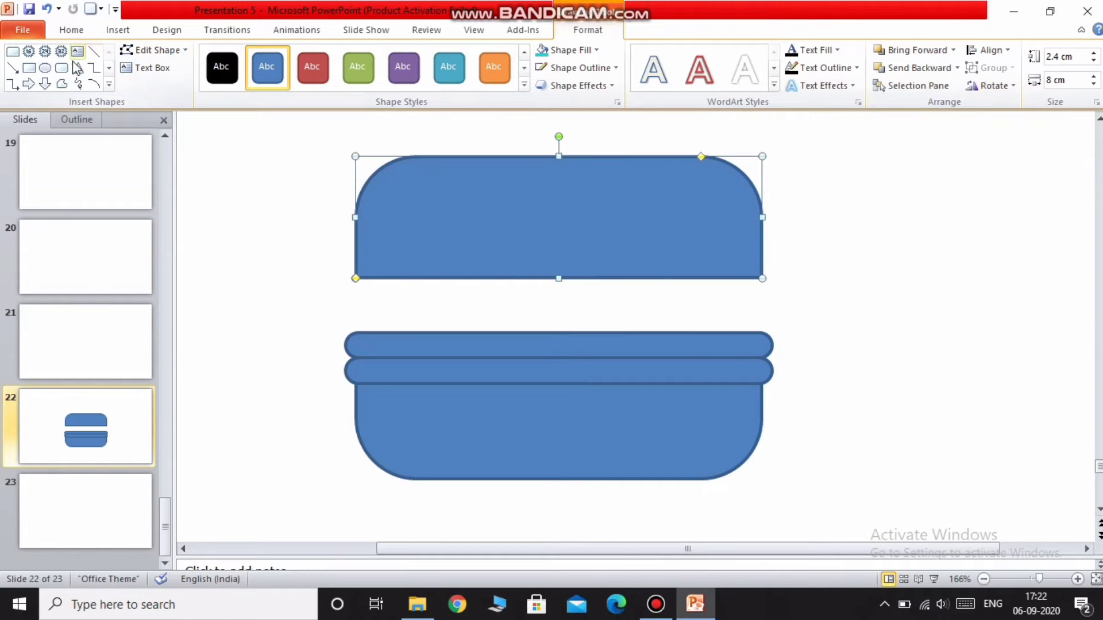
Trim the upper shape's lower part with Shape Subtract, using a rectangle about 1.68 by 9.2 cm, and rest the remaining dome on the rim.
click(29, 68)
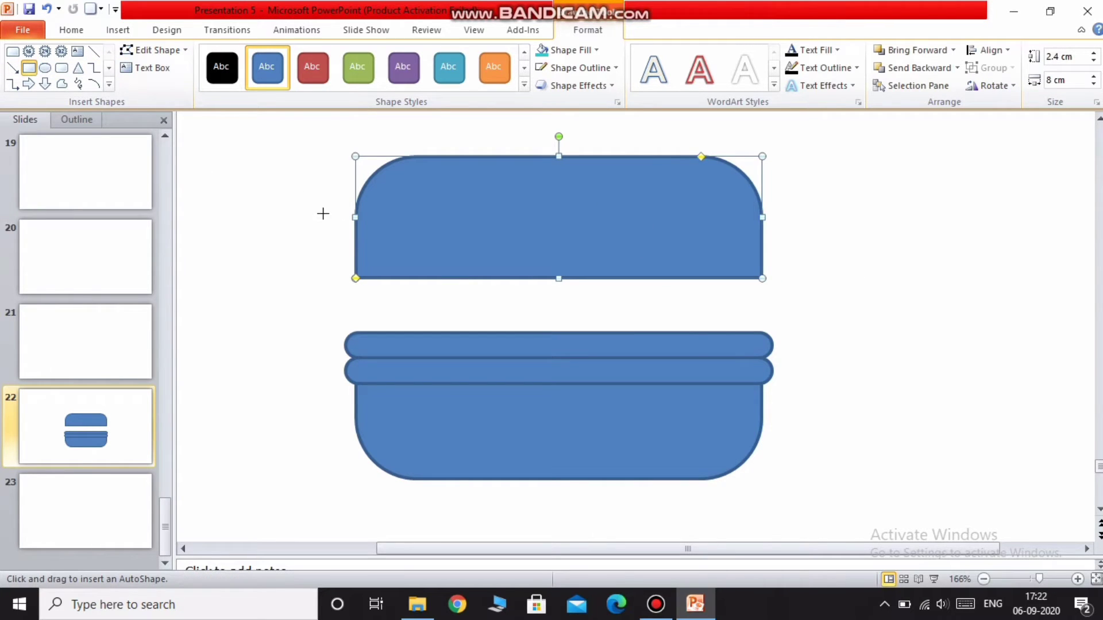
drag(325, 217, 793, 302)
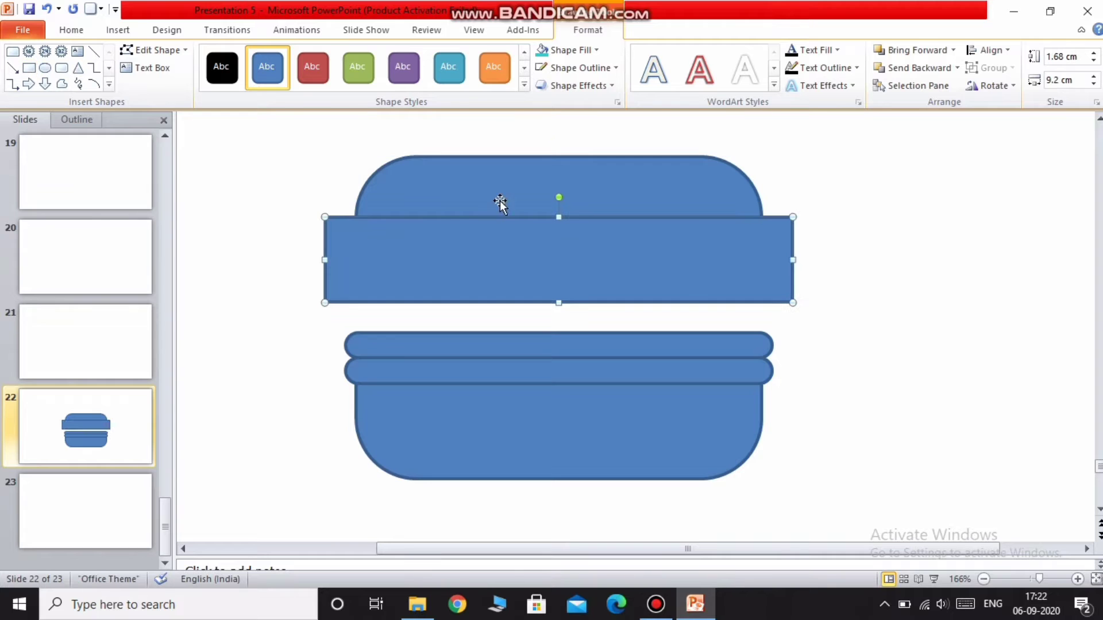
drag(266, 128, 914, 327)
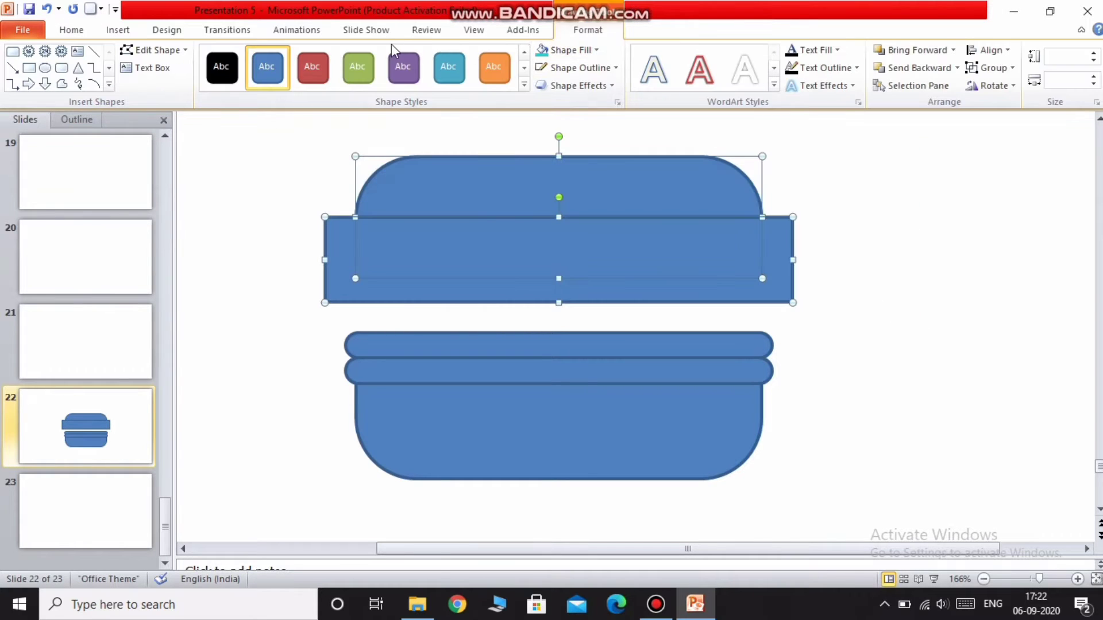
click(166, 30)
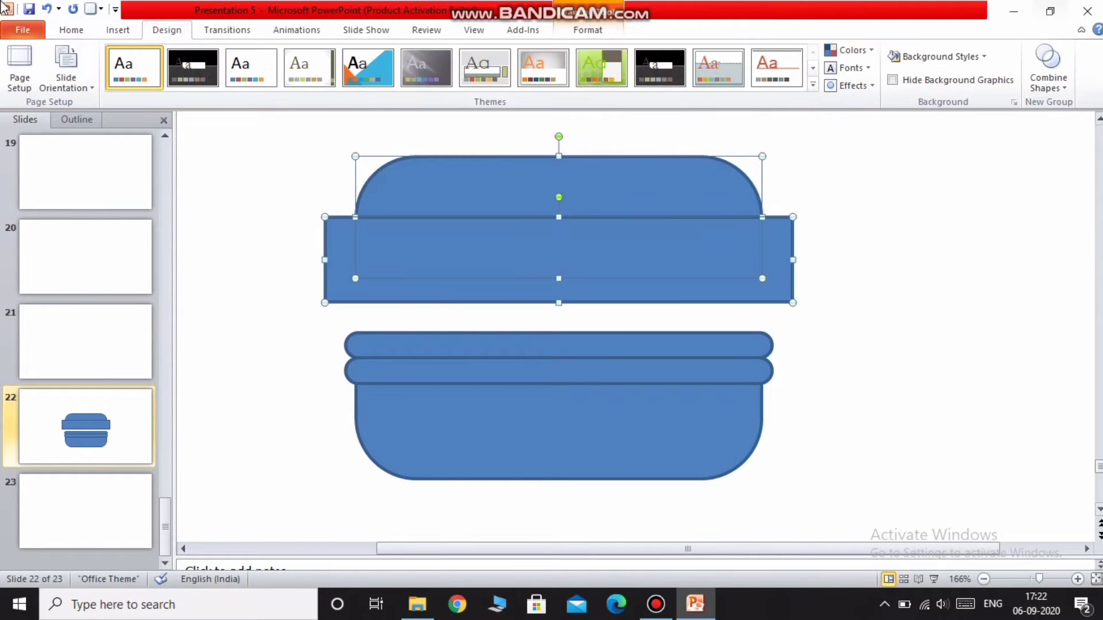
click(1048, 72)
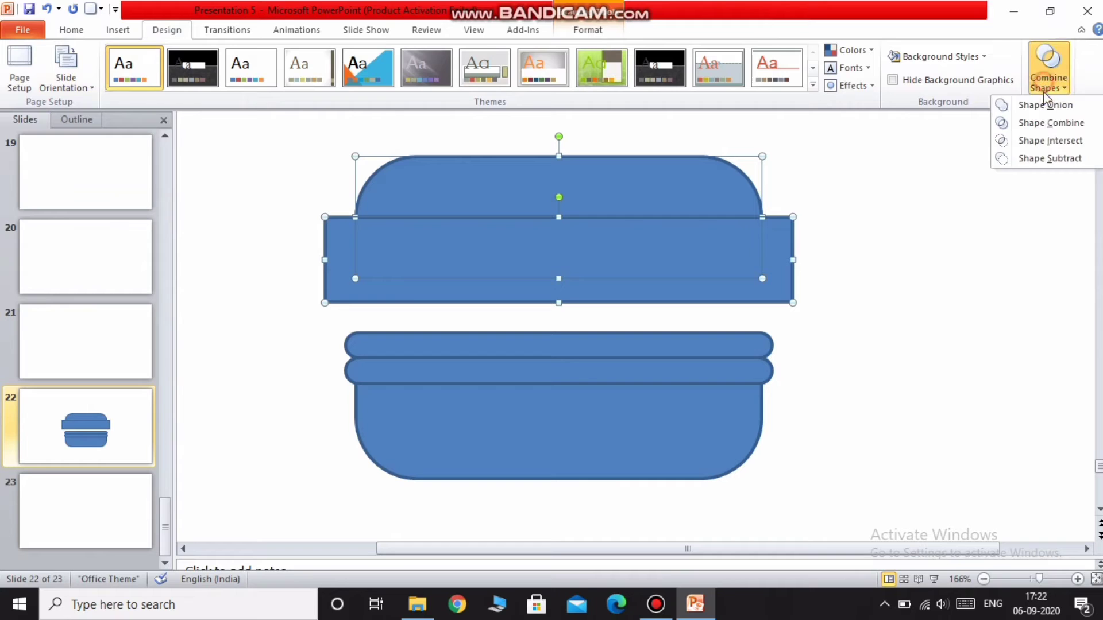
click(1040, 159)
drag(574, 206, 576, 310)
click(612, 249)
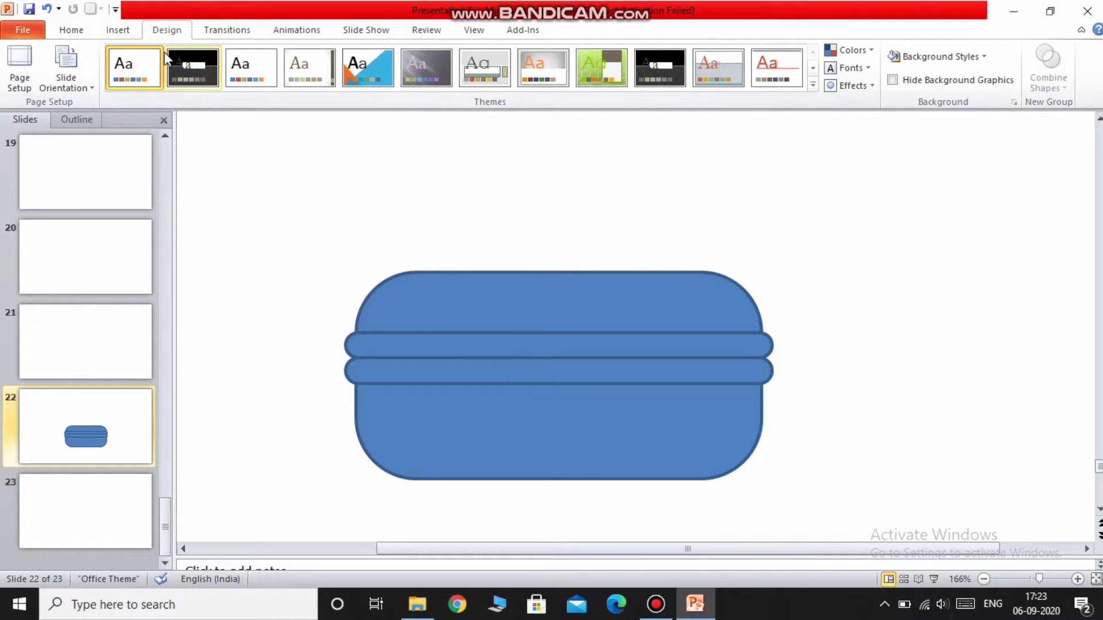
Draw a small rectangle centred on top of the dome as a neck and reduce its height slightly.
click(118, 30)
click(224, 64)
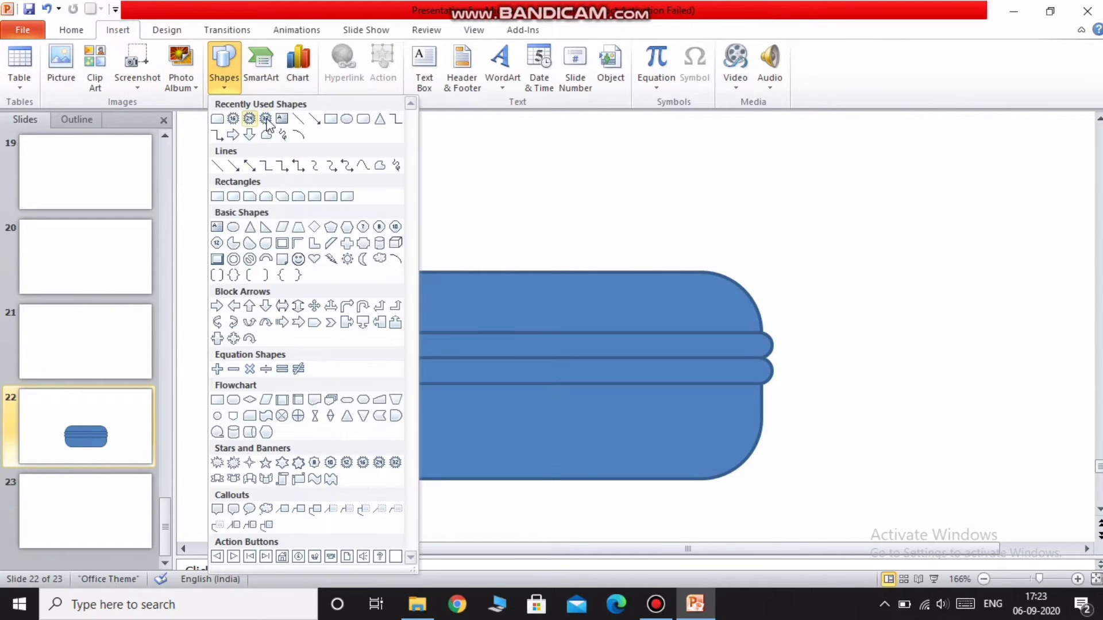
click(328, 118)
drag(497, 230, 579, 258)
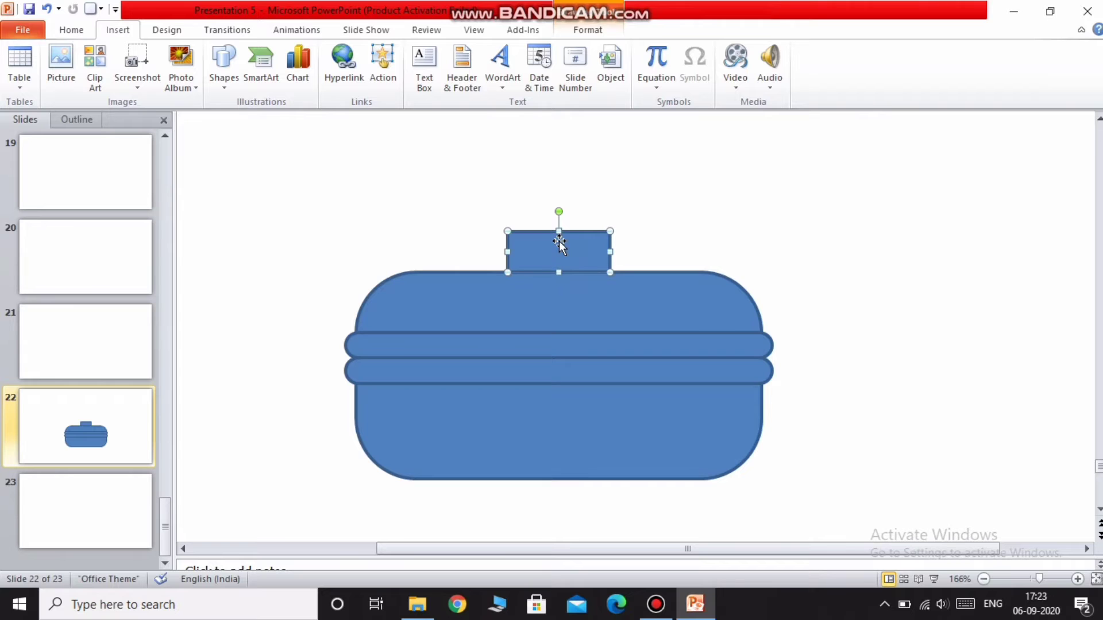
drag(560, 236, 559, 246)
click(564, 205)
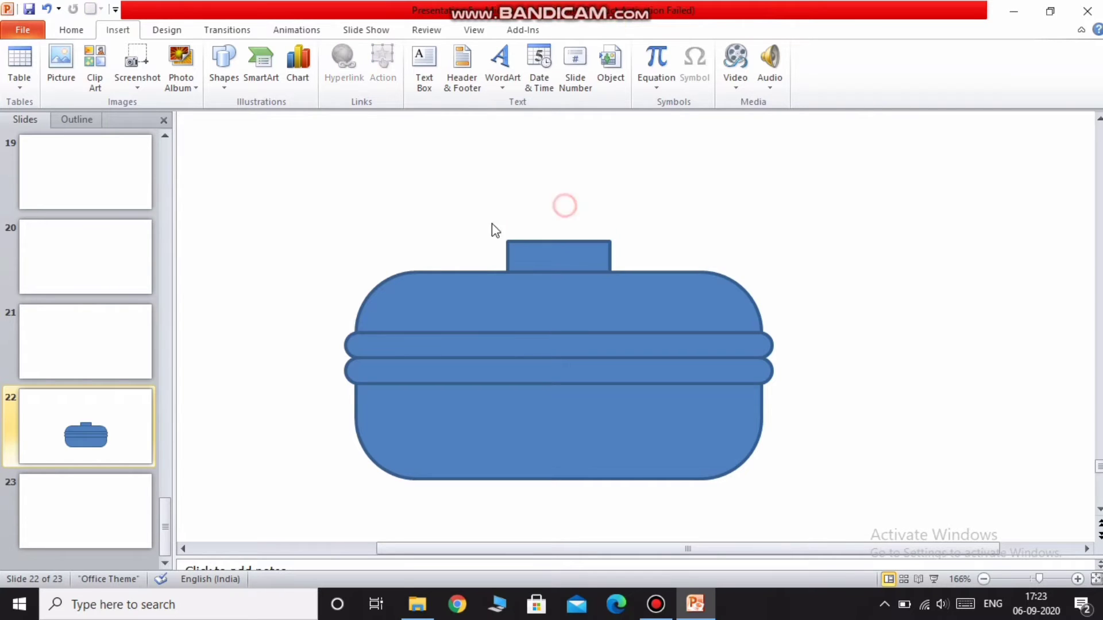
Draw a thin rounded bar centred across the neck, slightly wider than it.
click(224, 63)
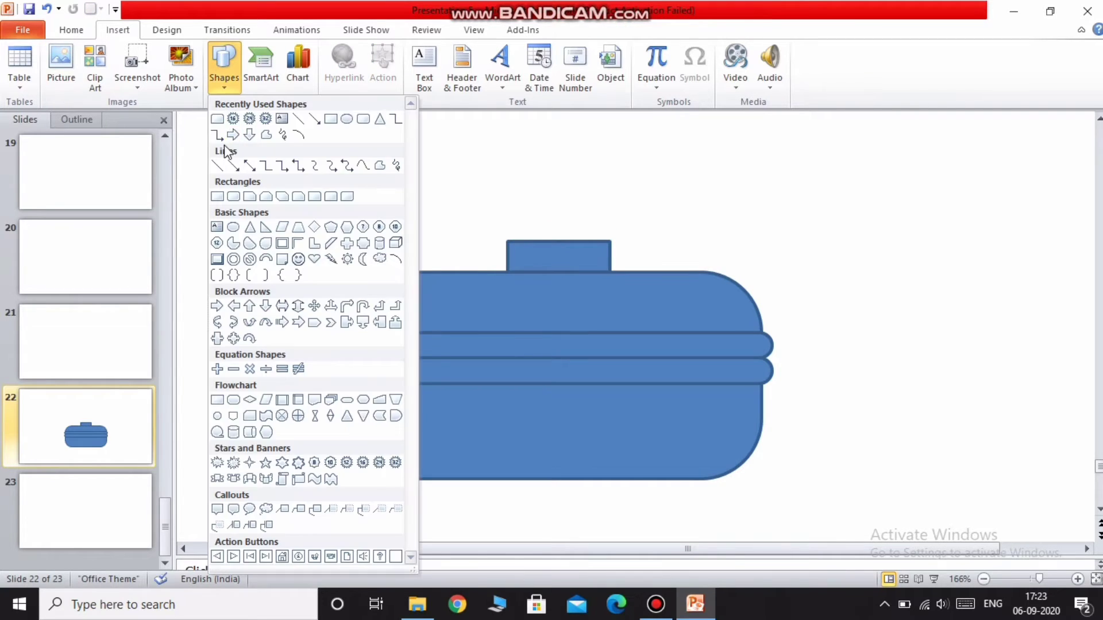
click(363, 118)
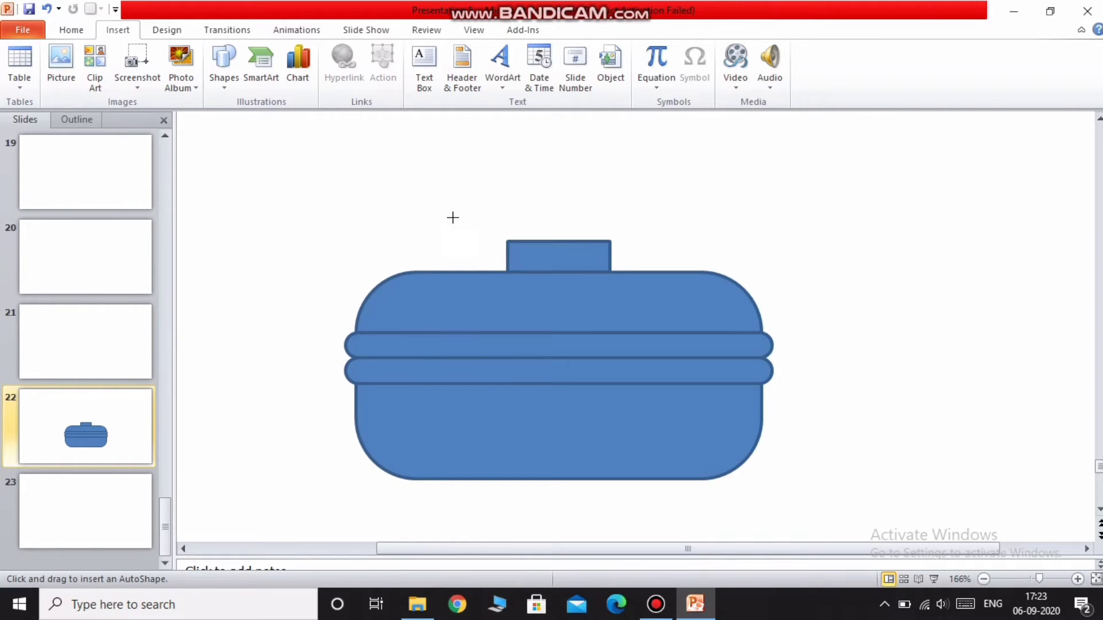
mouse_move(452, 217)
mouse_down()
mouse_move(574, 224)
mouse_move(606, 260)
mouse_up()
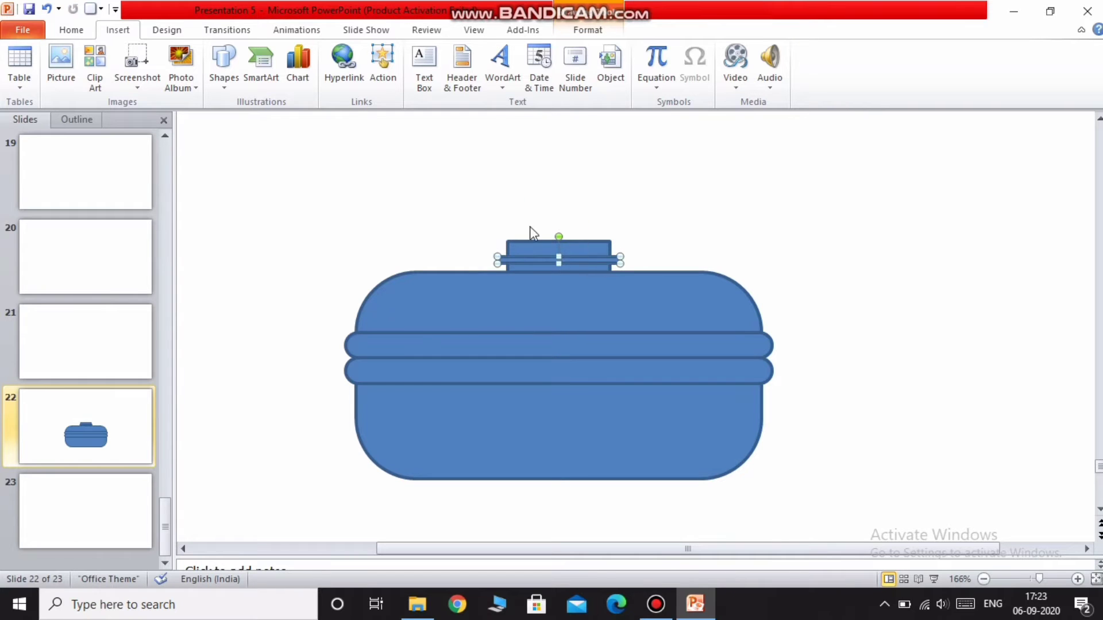
Duplicate the thin rounded bar and align the copy with the neck's upper edge.
right_click(522, 260)
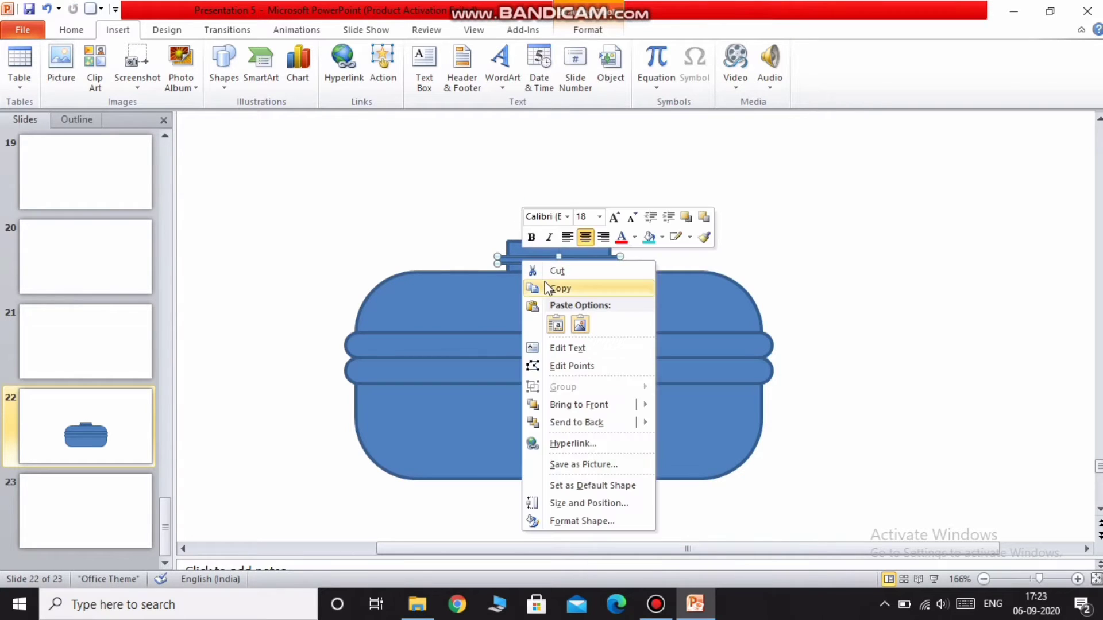
right_click(479, 201)
click(510, 264)
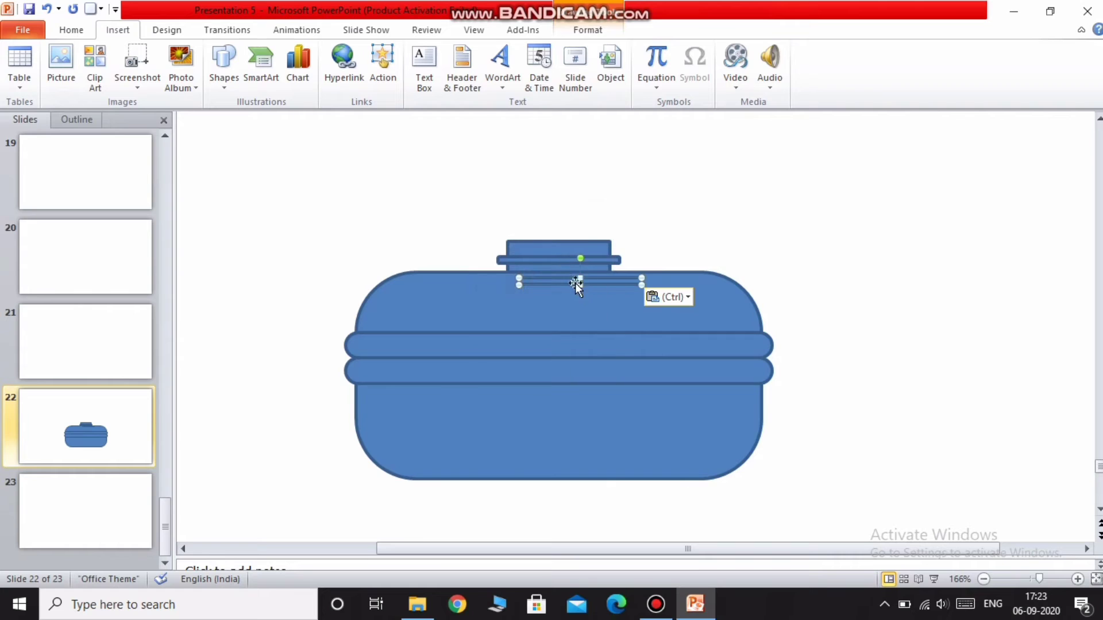
drag(571, 282, 552, 244)
click(540, 188)
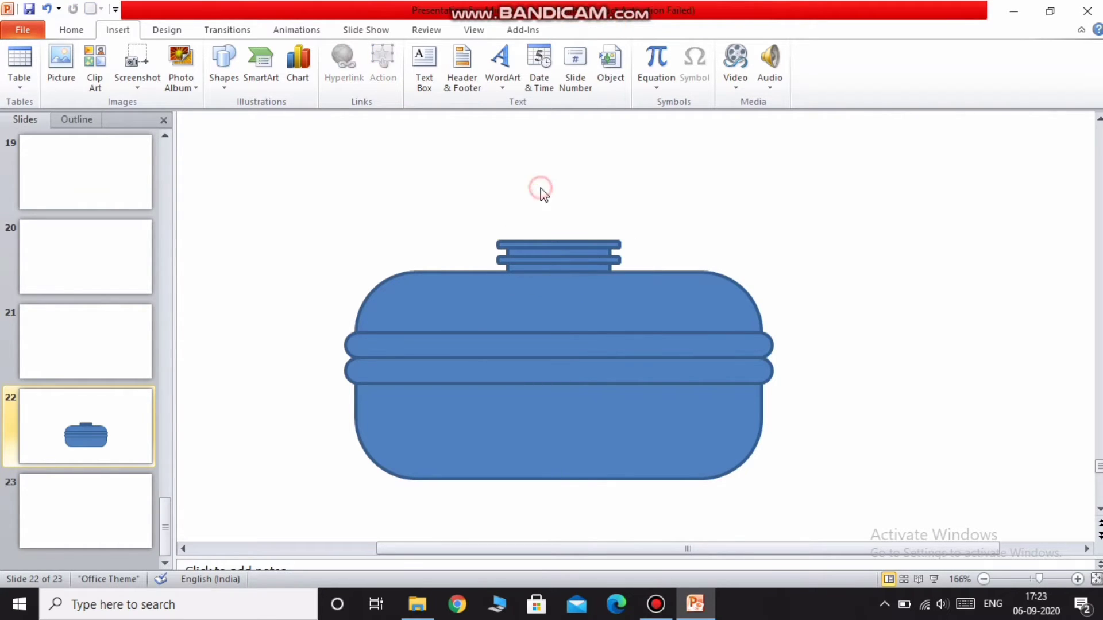
Draw a long rounded rectangle on the container's lower body, just below the rim bands, and make its ends fully round.
click(563, 209)
click(230, 61)
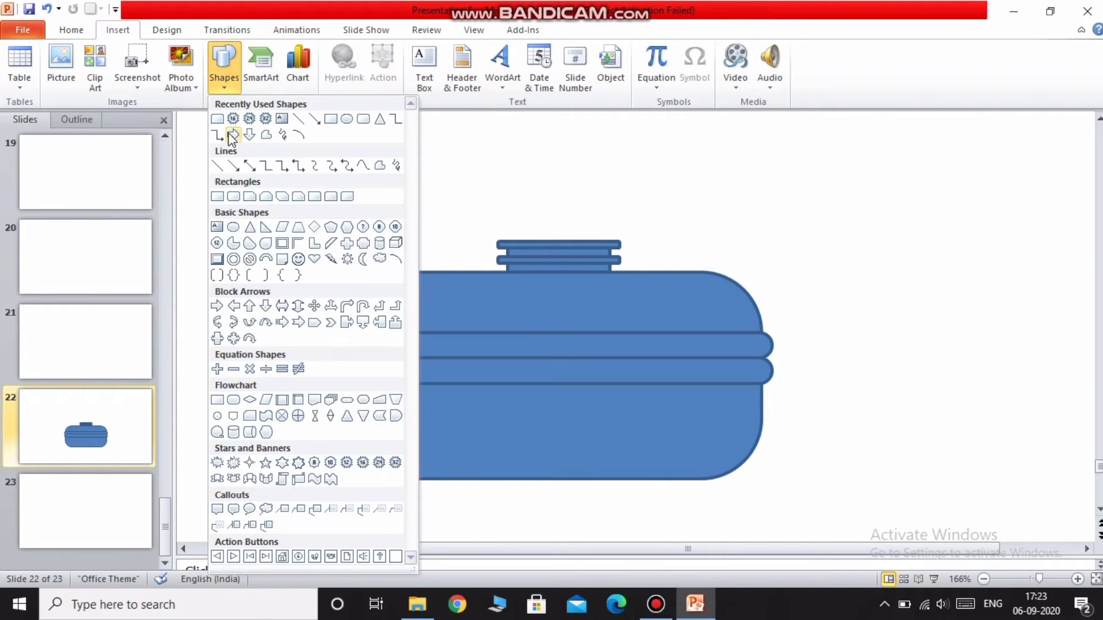
click(362, 119)
drag(371, 398, 641, 434)
drag(373, 394, 411, 392)
click(261, 295)
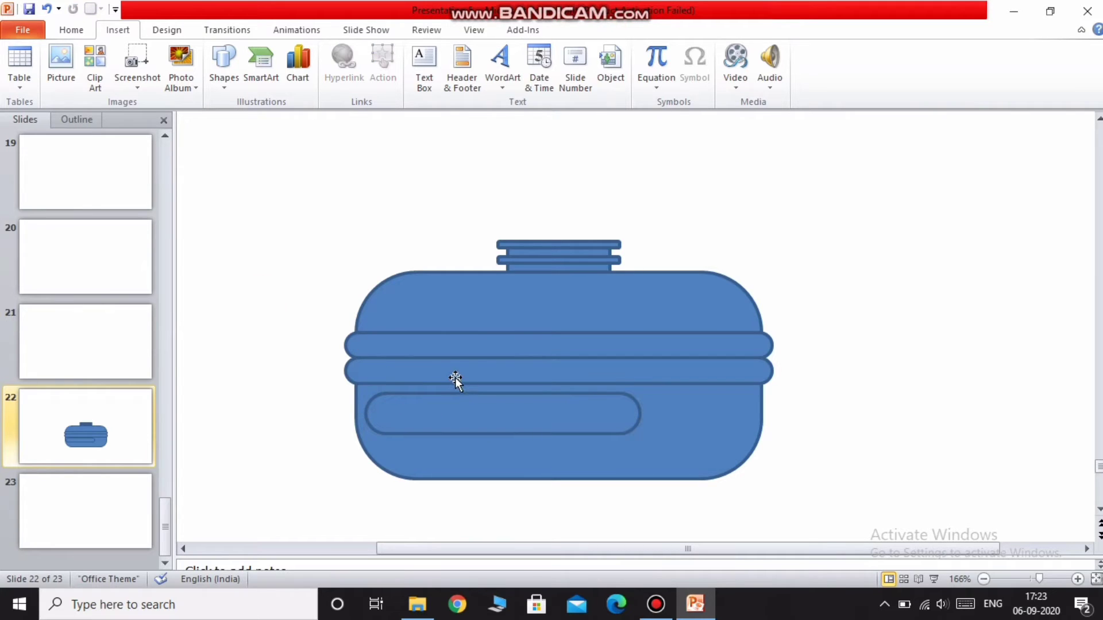
Duplicate the rounded bar and fit a smaller, thinner copy onto the dome just above the rim bands.
right_click(475, 409)
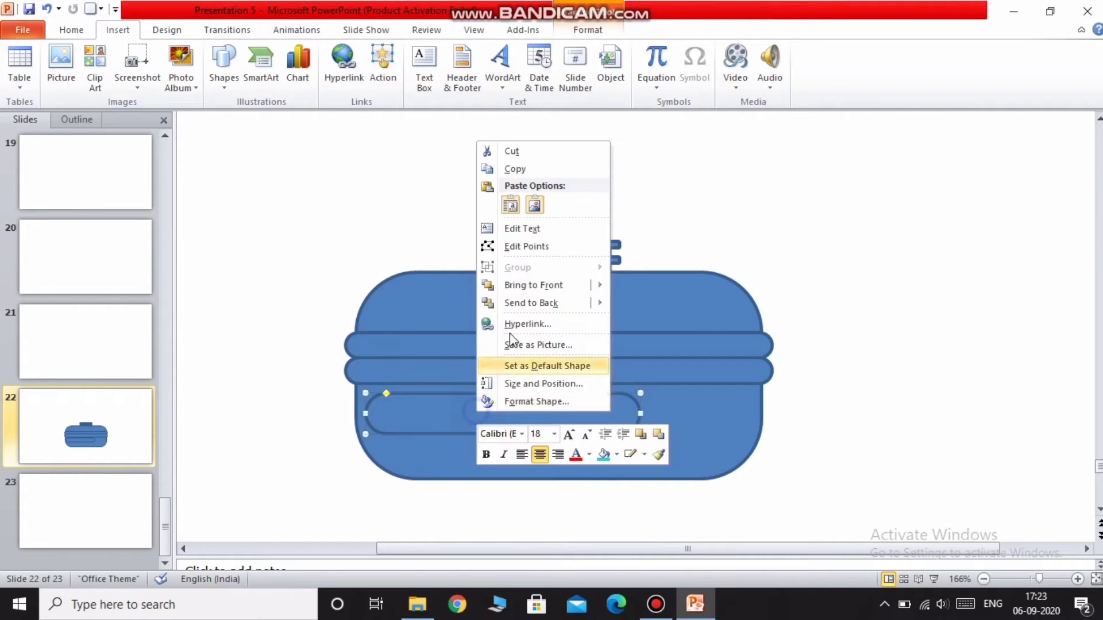
right_click(439, 169)
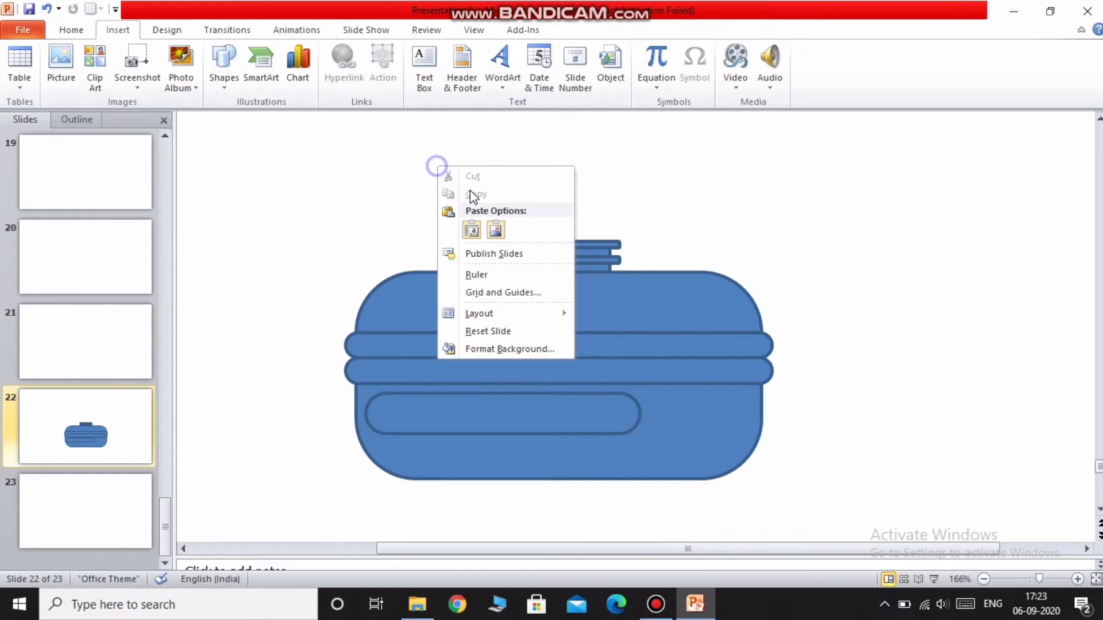
click(472, 231)
drag(564, 373, 558, 281)
drag(646, 288, 607, 313)
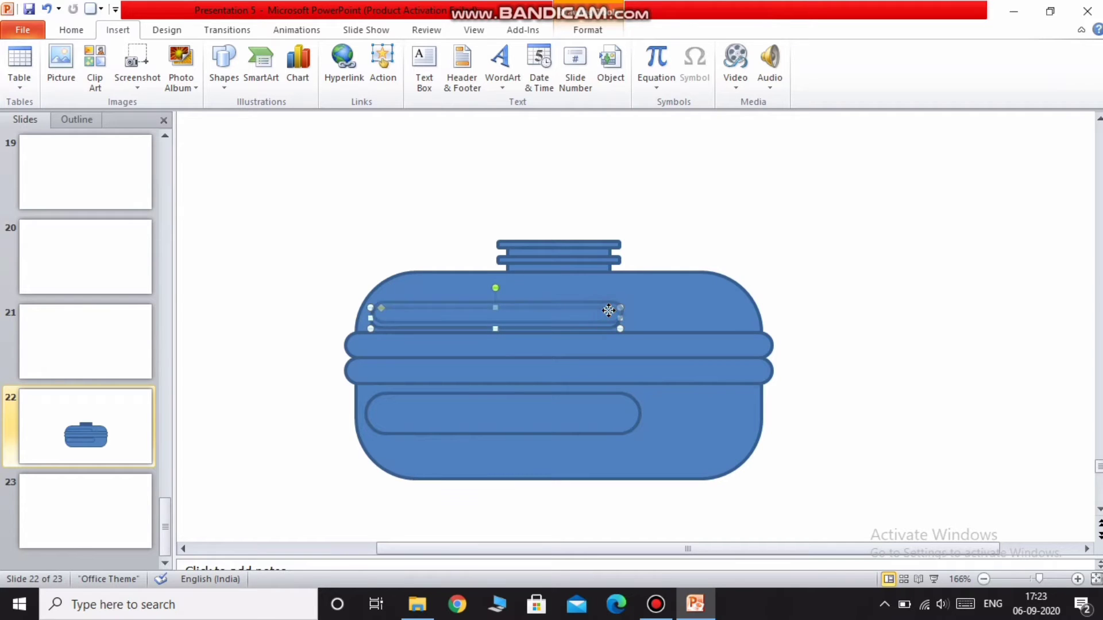
click(362, 217)
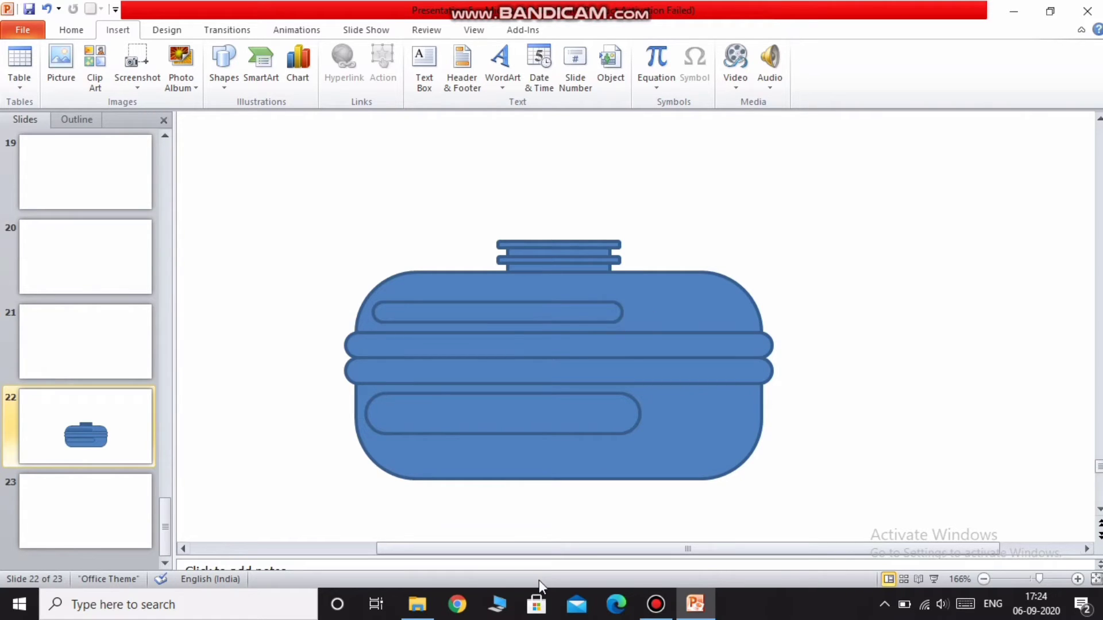
Group all the container's shapes and move the group to the slide's left side.
drag(559, 553, 653, 553)
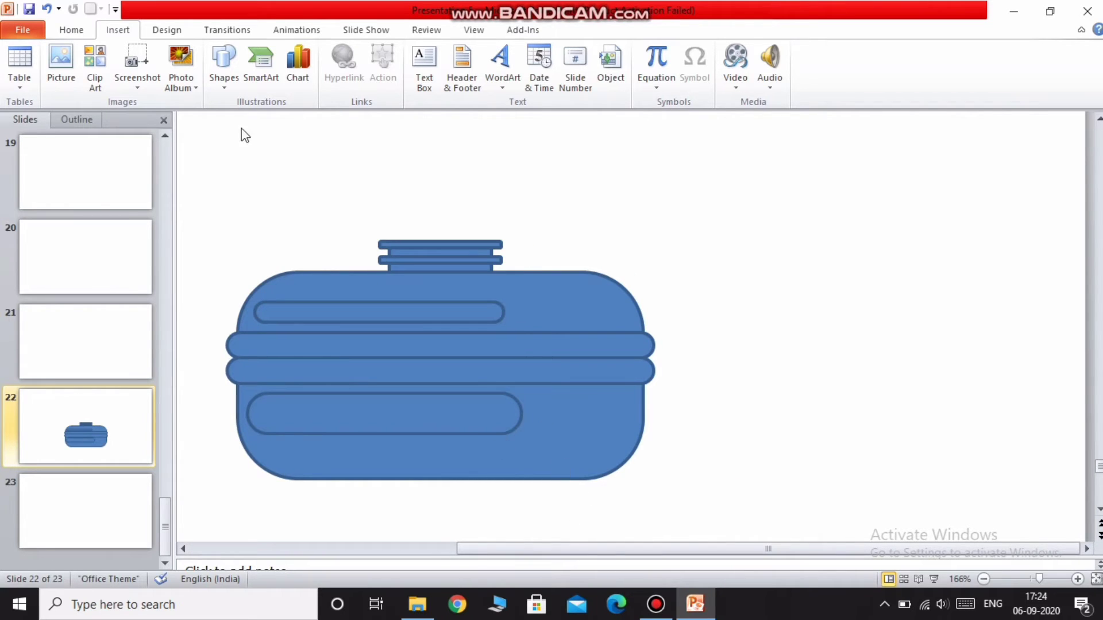
drag(194, 130, 783, 540)
right_click(569, 403)
mouse_move(606, 270)
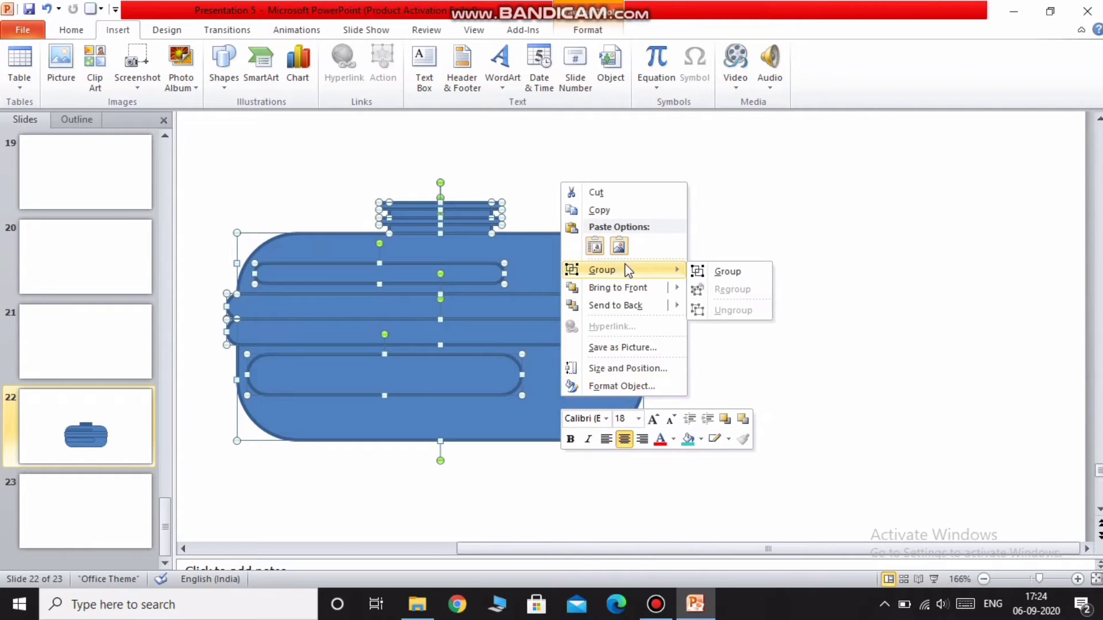
click(758, 271)
drag(603, 406, 223, 342)
Copy the lower body out of the group, place the copy on the slide's right side, and shift the container group further left.
click(222, 343)
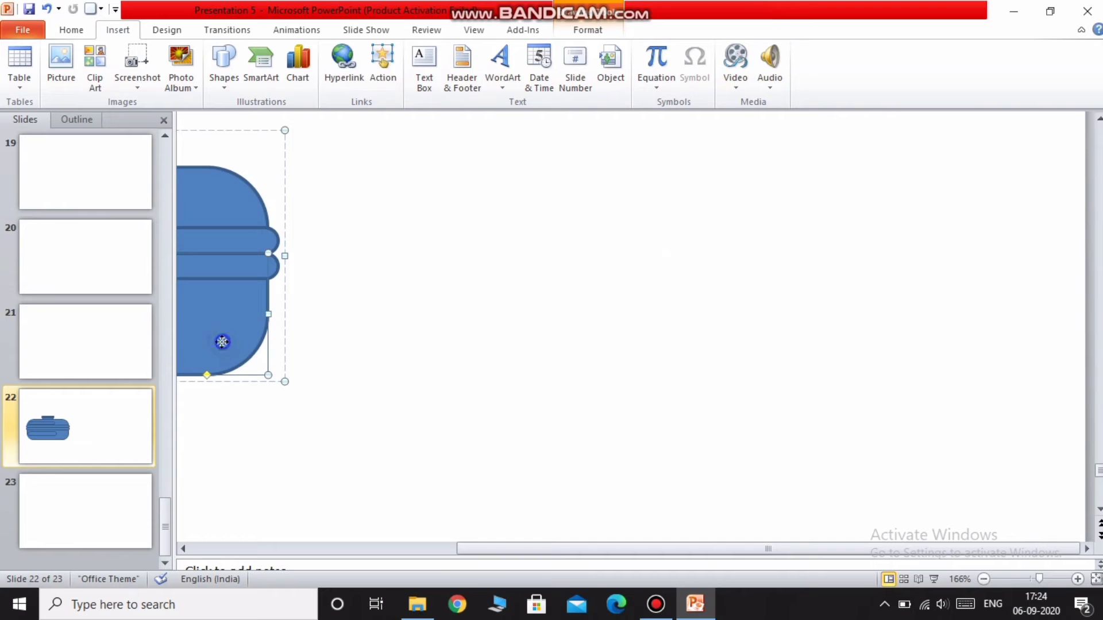
right_click(222, 342)
click(292, 99)
right_click(484, 232)
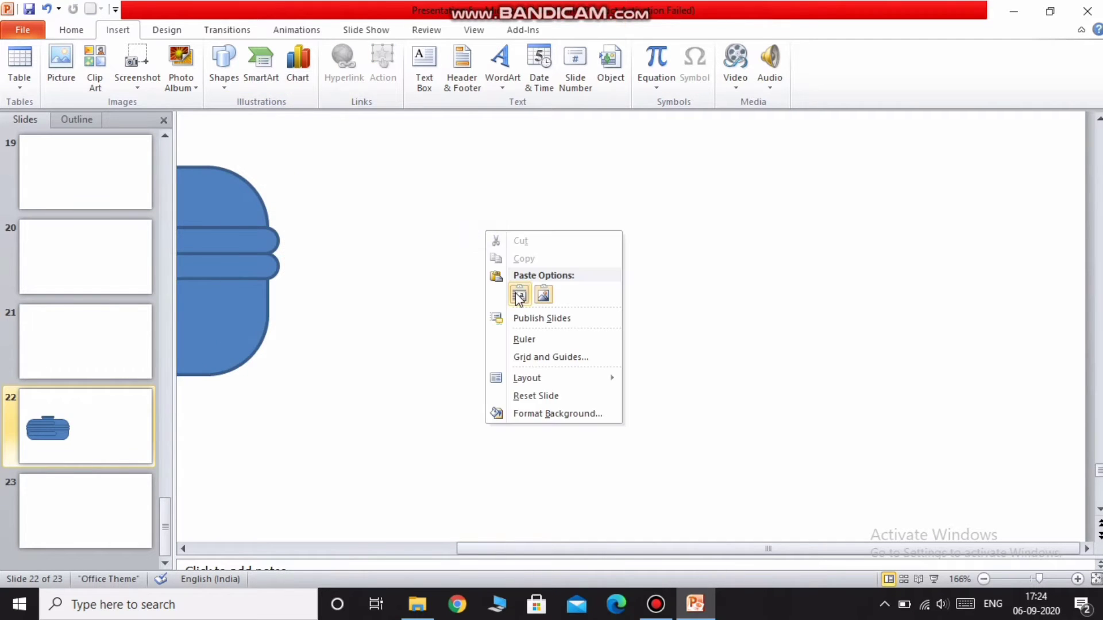
click(519, 291)
drag(413, 382, 909, 374)
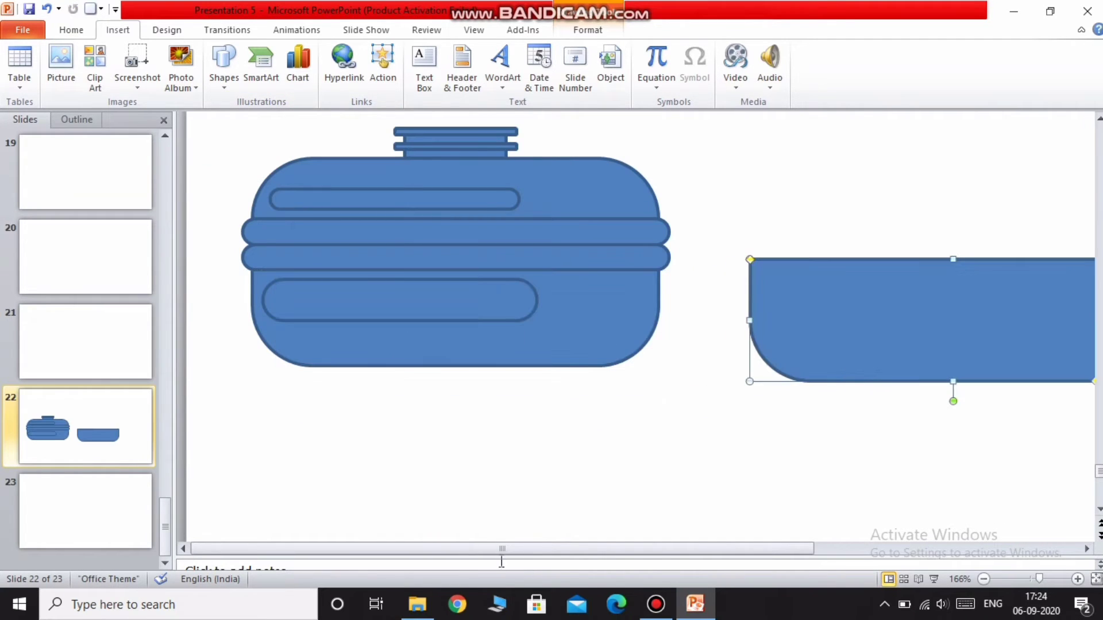
click(653, 344)
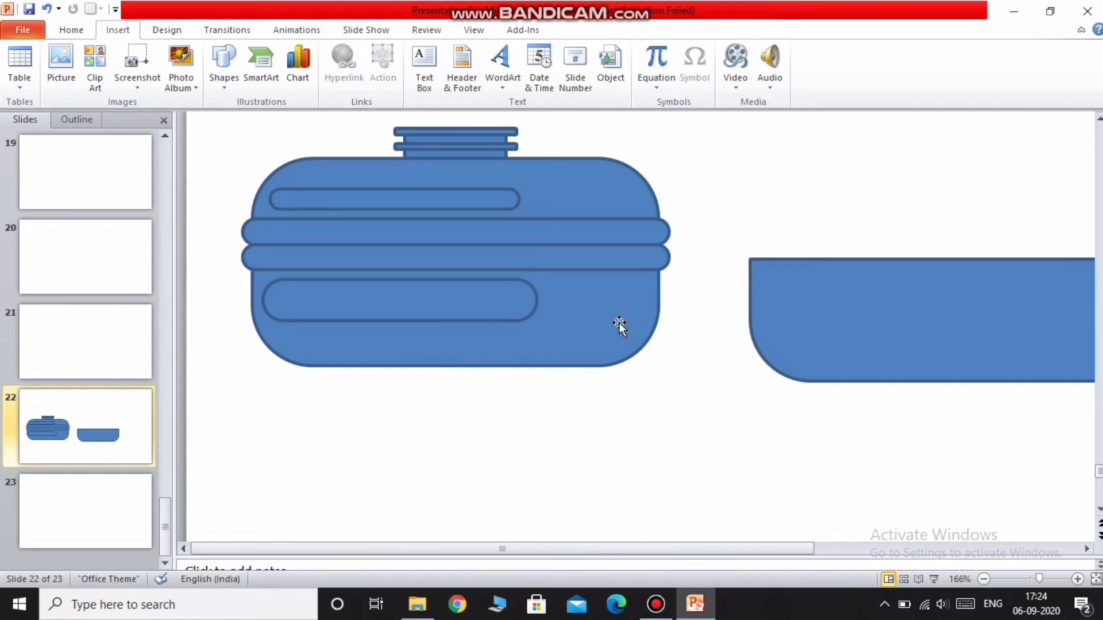
drag(618, 322, 454, 329)
Draw a tall rectangle with rounded same-side corners, fully round its upper end, and rotate it so that end points right over the copied body.
click(527, 541)
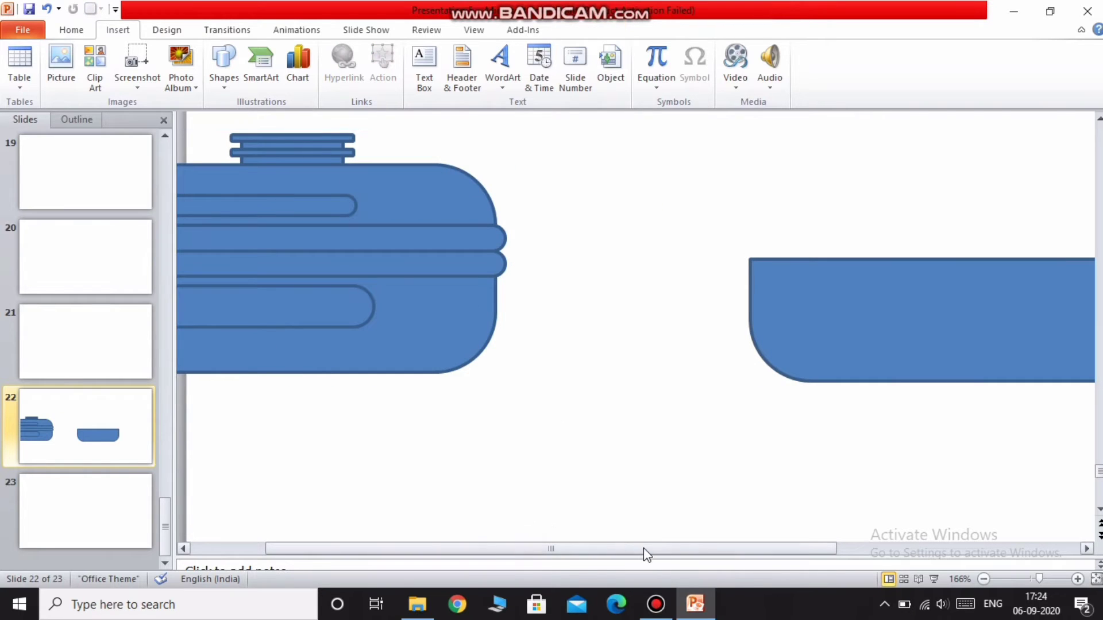
drag(643, 547, 765, 554)
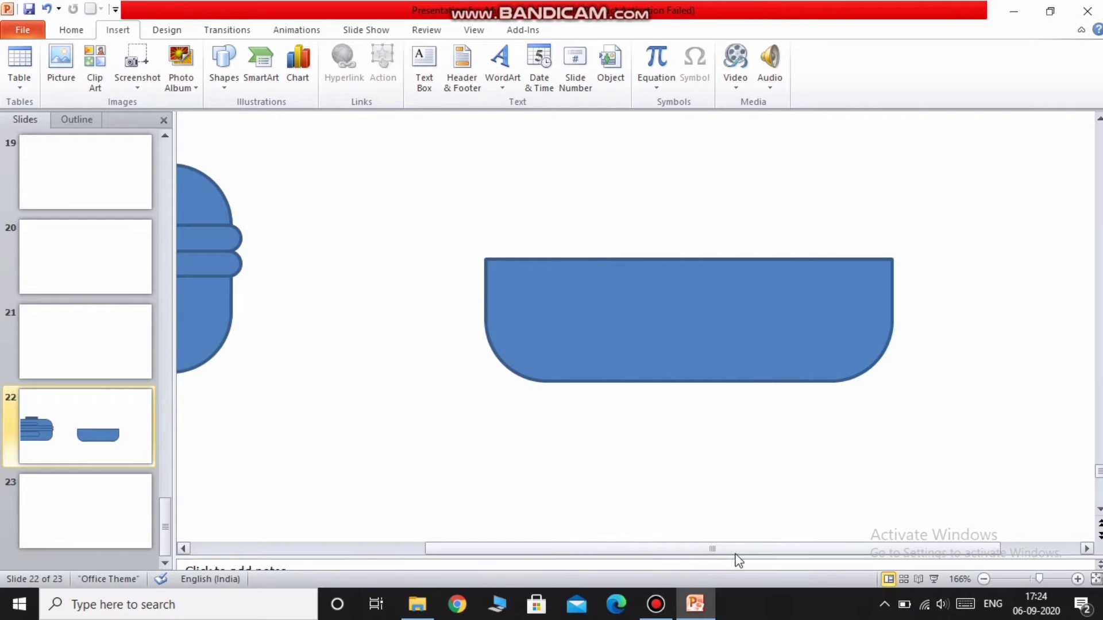
click(224, 62)
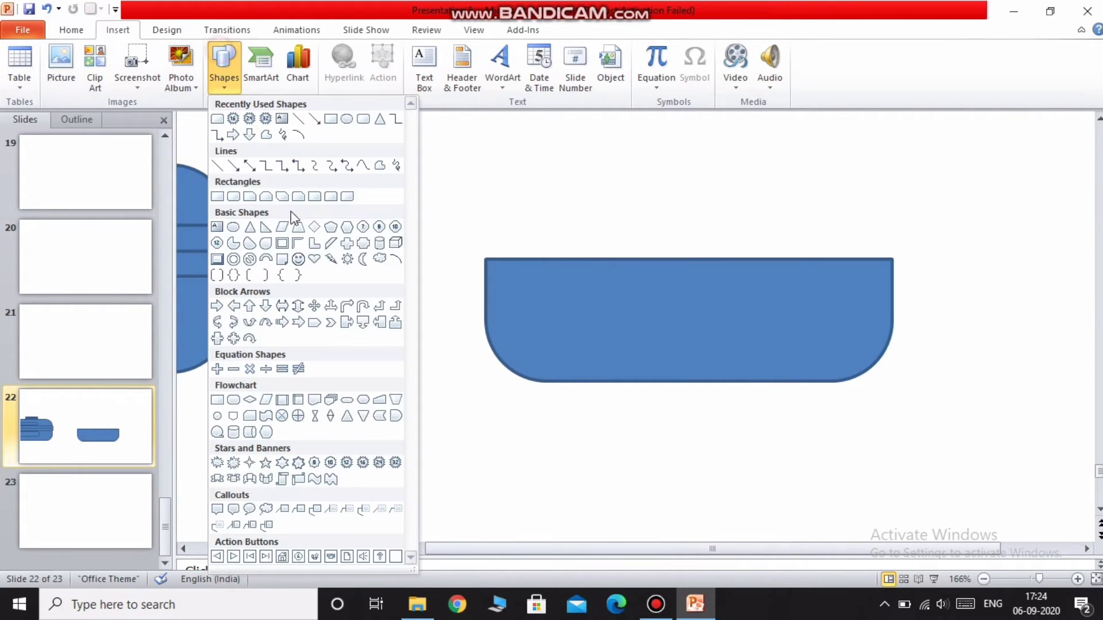
click(332, 197)
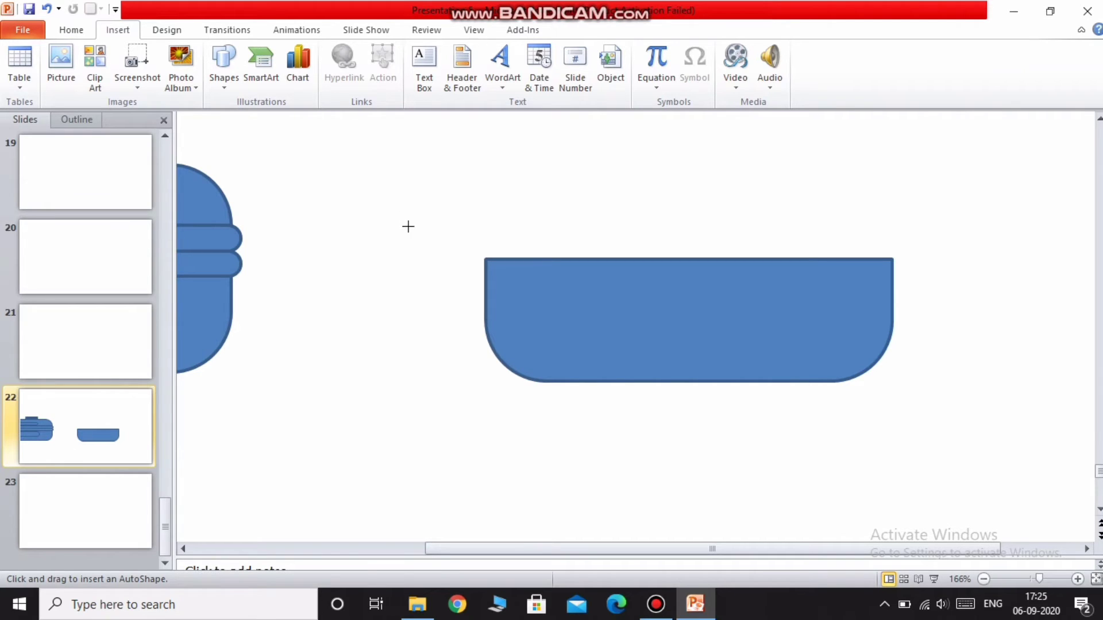
mouse_move(434, 275)
mouse_down()
mouse_move(861, 288)
mouse_move(854, 357)
mouse_move(819, 407)
mouse_move(621, 484)
mouse_move(528, 581)
mouse_move(547, 570)
mouse_up()
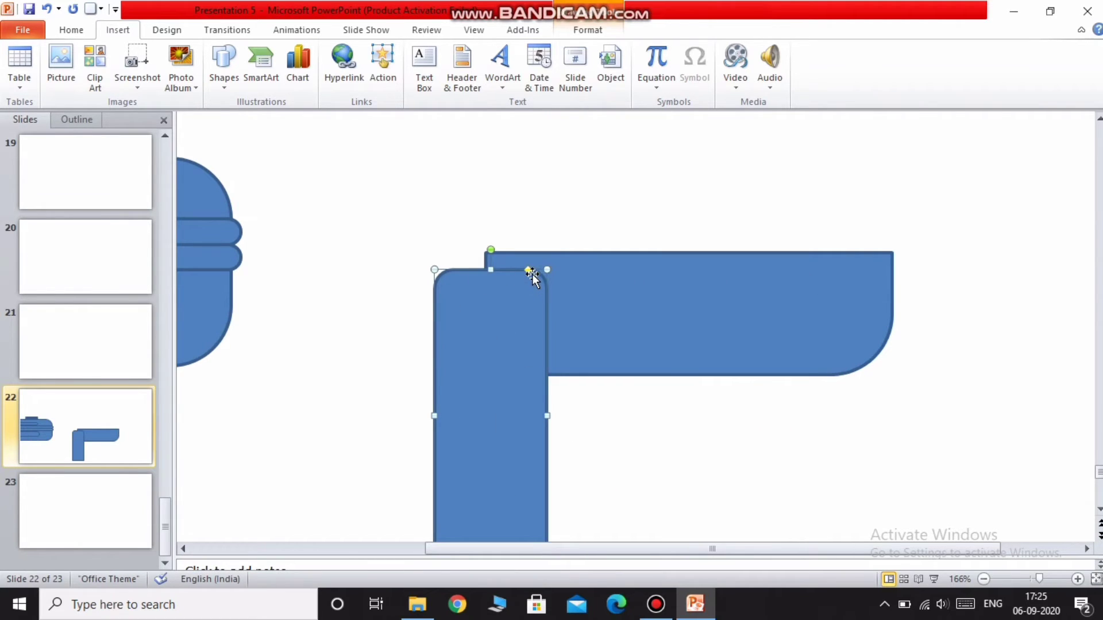
drag(527, 270, 613, 415)
drag(542, 423, 656, 342)
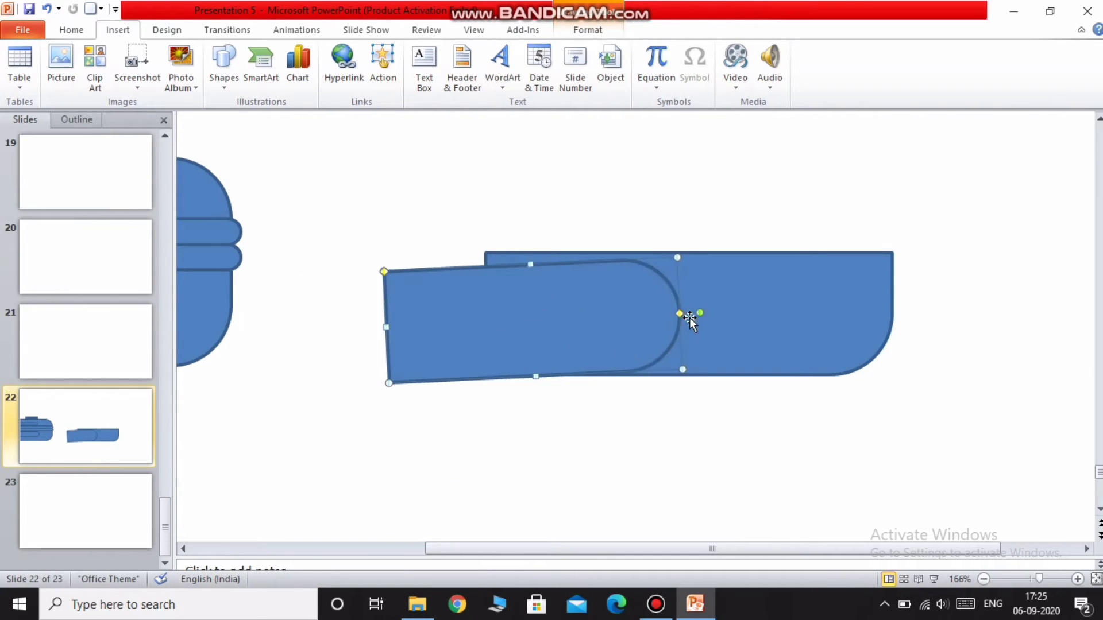
drag(698, 311, 700, 319)
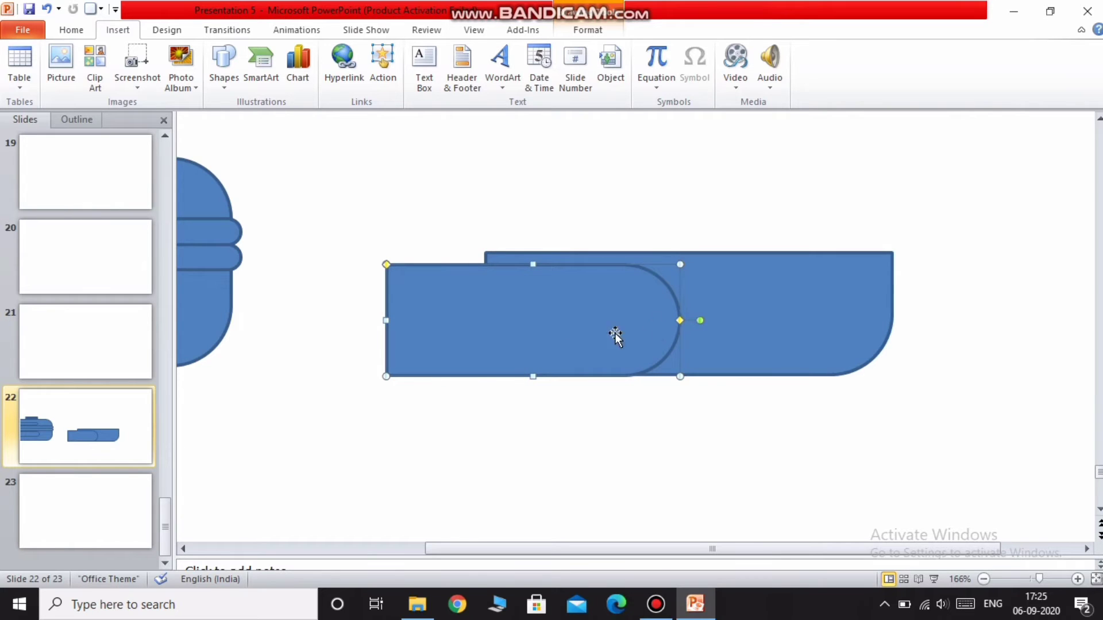
Resize the round-ended shape to be slimmer and longer, and align its flat end with the copied body's left edge.
drag(533, 264, 599, 300)
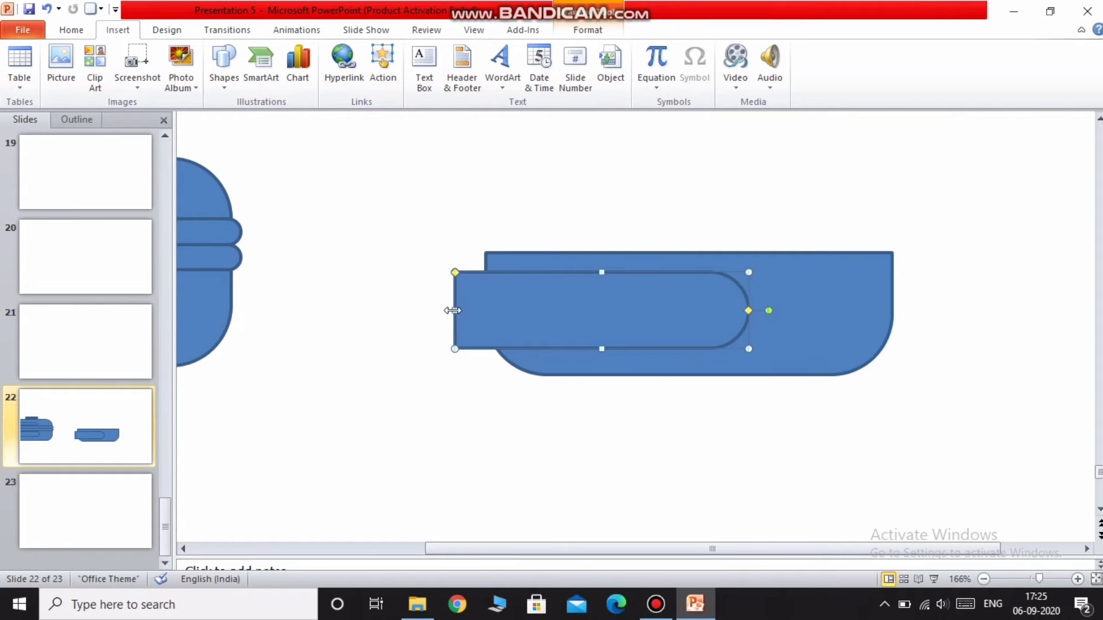
drag(455, 311, 414, 310)
drag(497, 311, 536, 315)
click(457, 361)
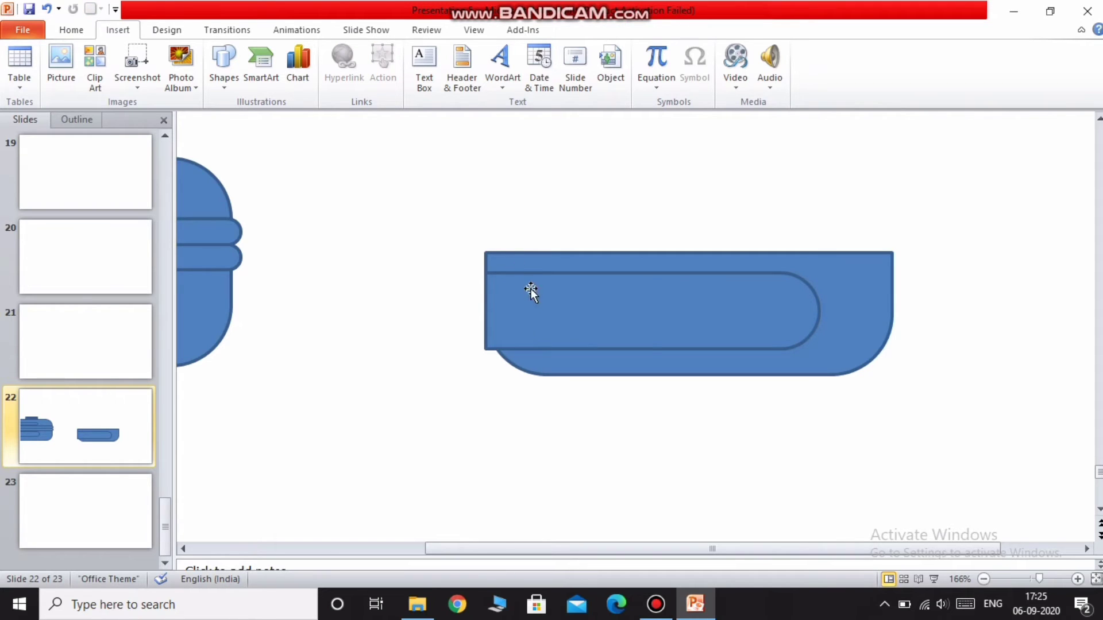
click(567, 323)
drag(646, 348, 652, 360)
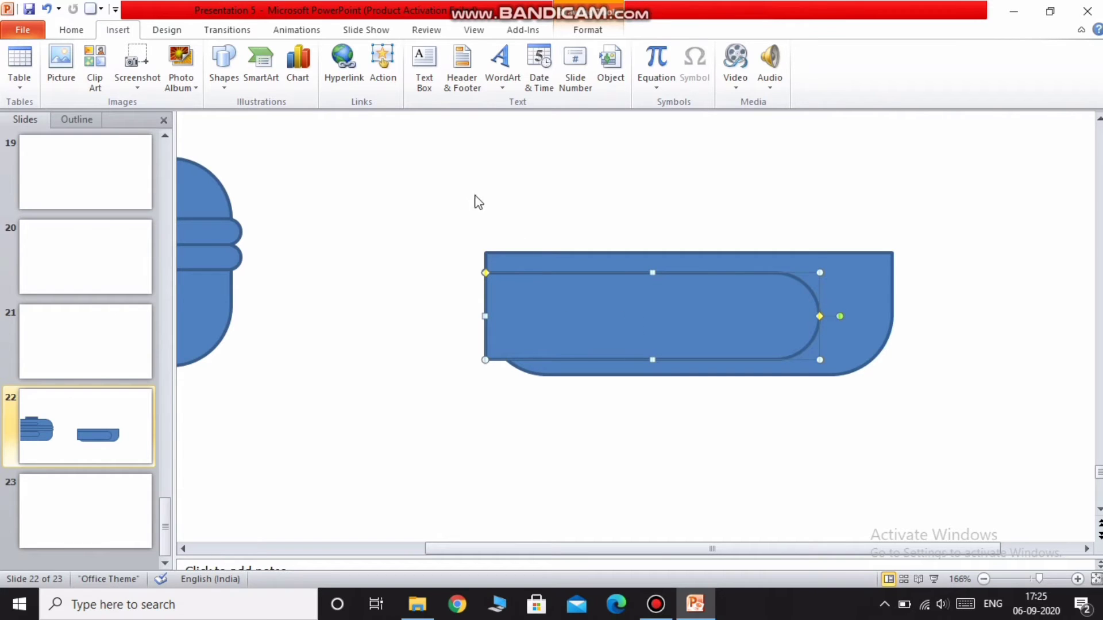
Cut the round-ended shape out of the copied lower body with Shape Subtract.
drag(380, 141, 907, 466)
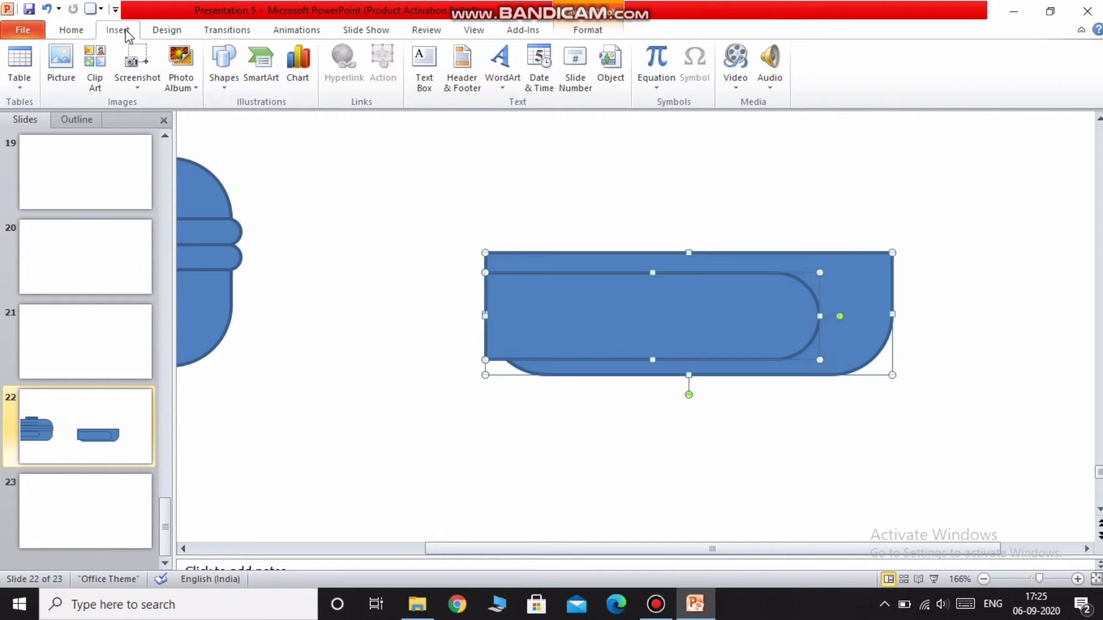
click(167, 34)
click(1048, 68)
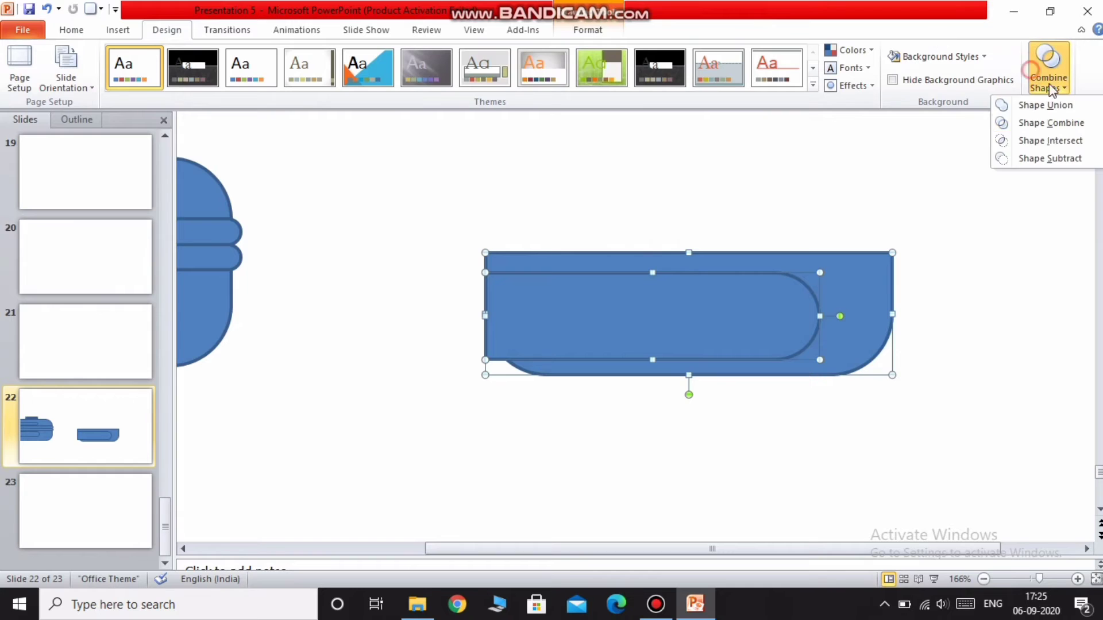
click(1039, 159)
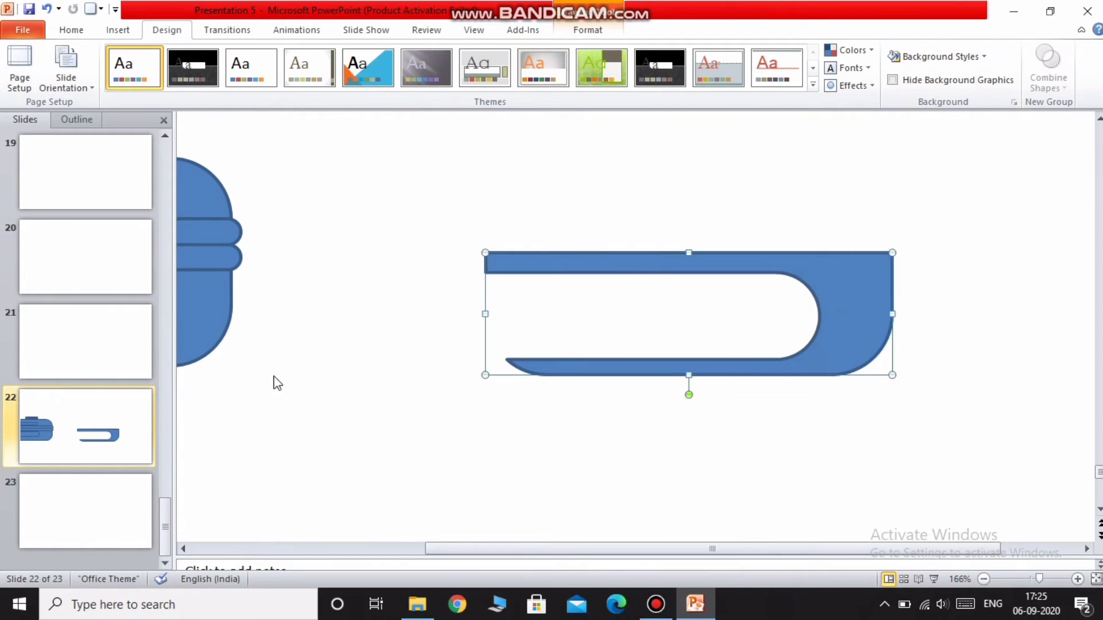
Move the container group back to the middle, next to the cut-out piece, and ungroup it.
drag(217, 344, 754, 362)
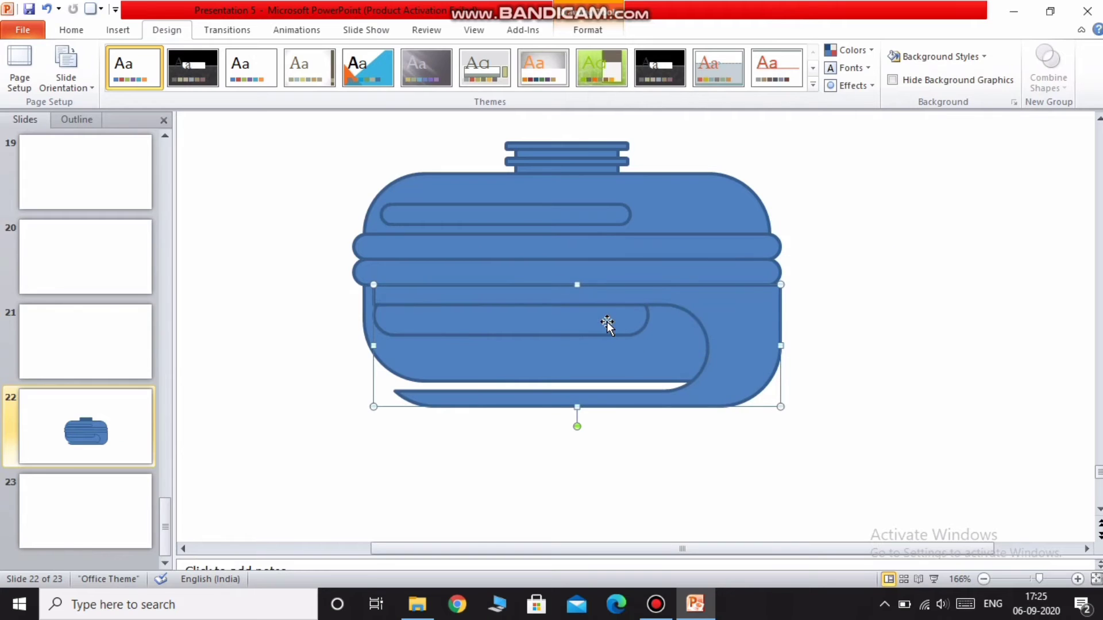
click(607, 324)
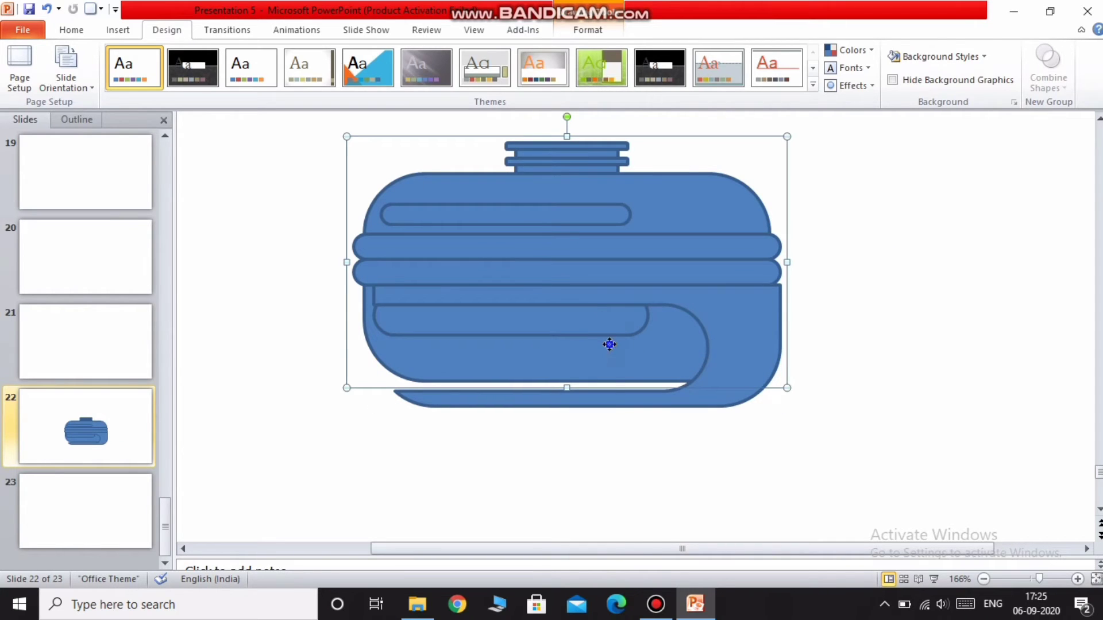
right_click(608, 343)
mouse_move(657, 432)
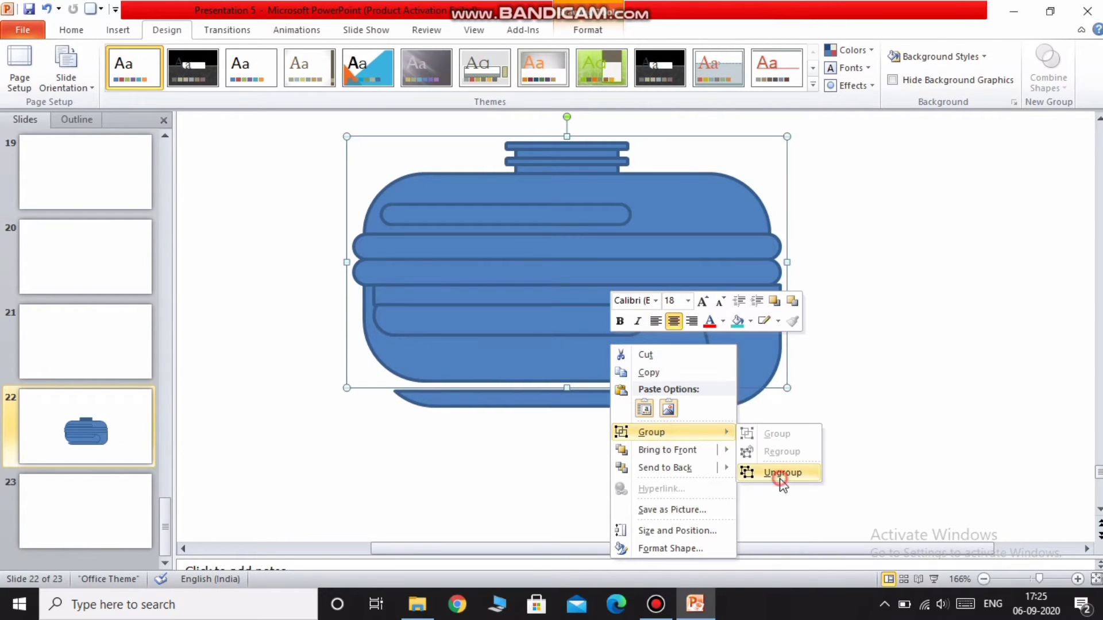
click(777, 473)
Move the lower rounded bar below the container and fit the cut-out piece exactly onto the lower body.
drag(563, 322, 571, 475)
click(568, 468)
drag(756, 362, 736, 347)
Bring the lower rim band in front of the cut-out piece.
click(347, 286)
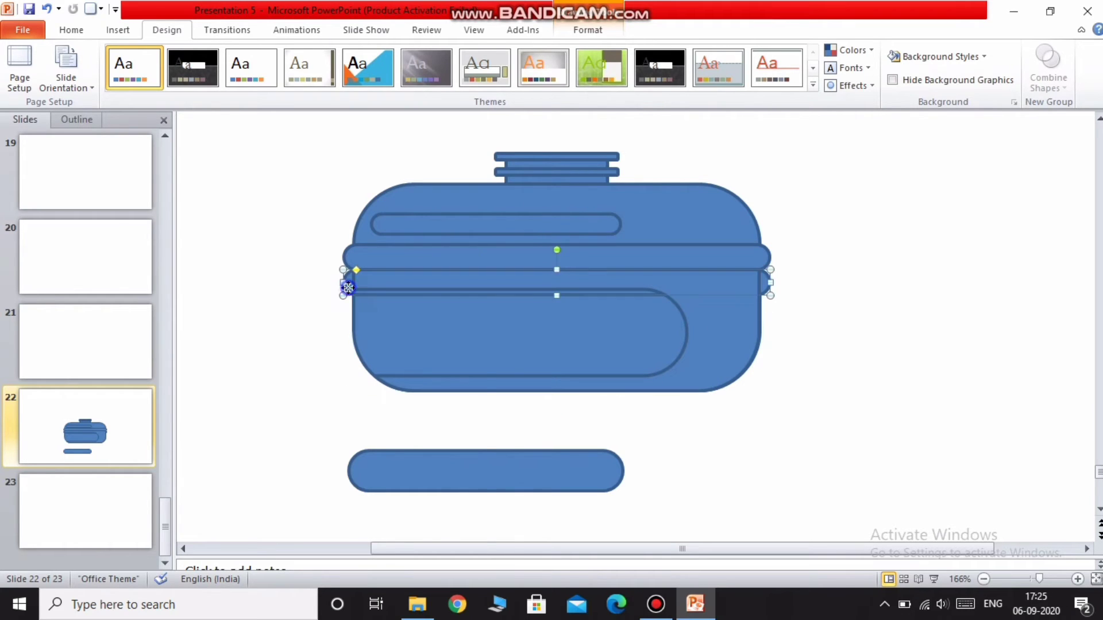
right_click(347, 286)
click(402, 432)
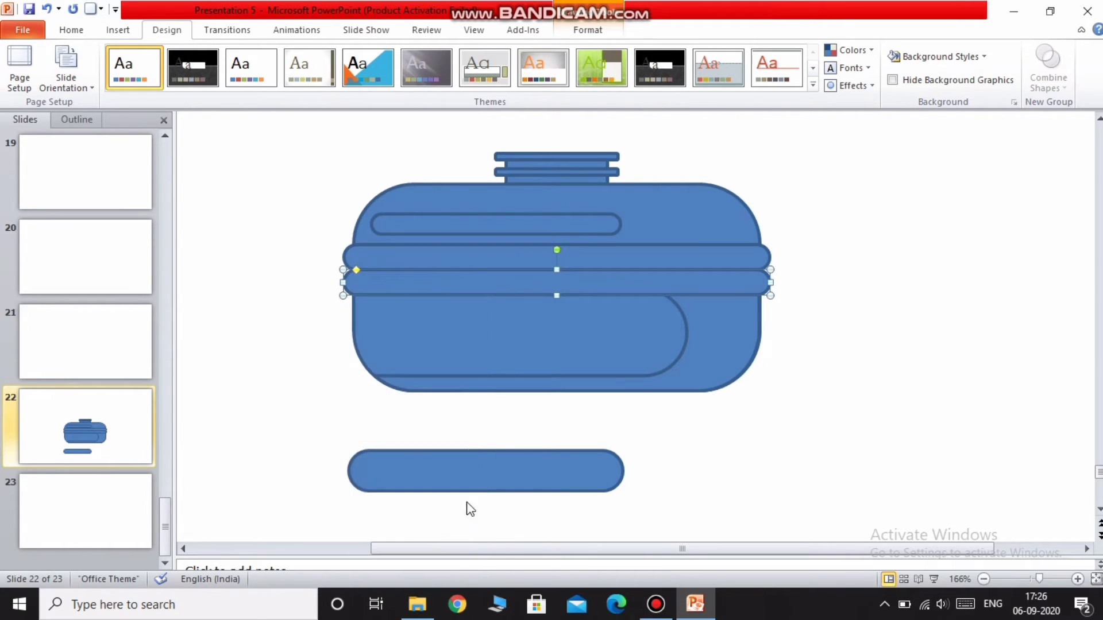